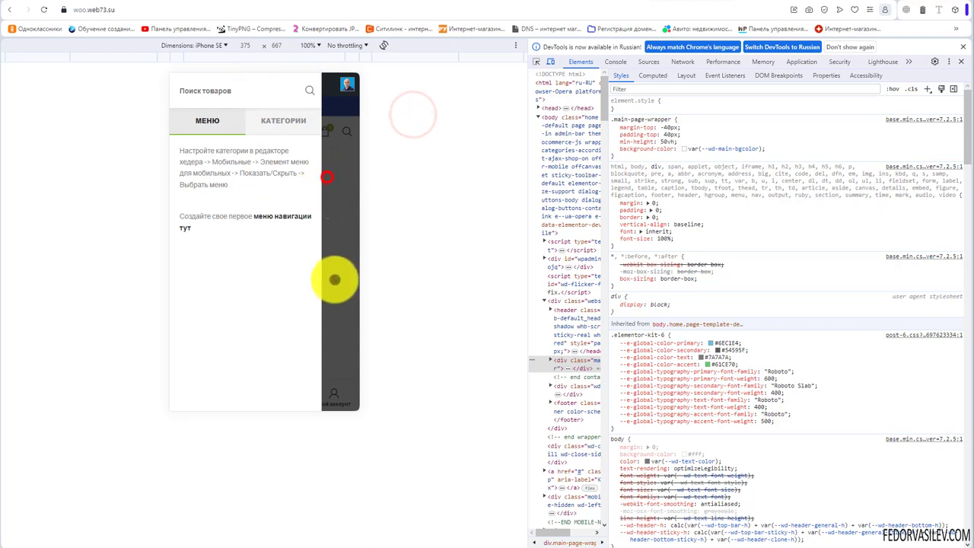
- Open Default header layout in the header builder and bring up the settings of its Категории element
{"action": "left_click", "coordinate": [272, 178]}
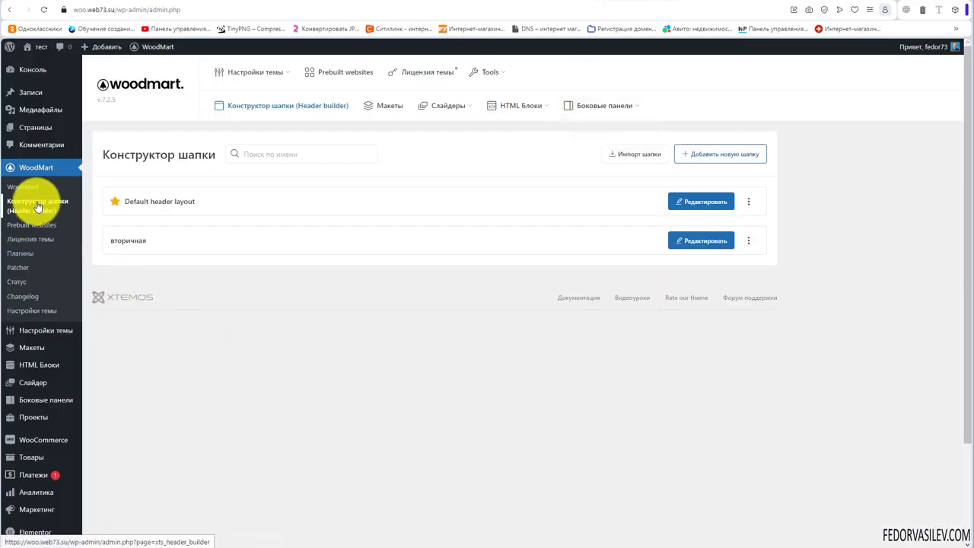
{"action": "left_click", "coordinate": [708, 204]}
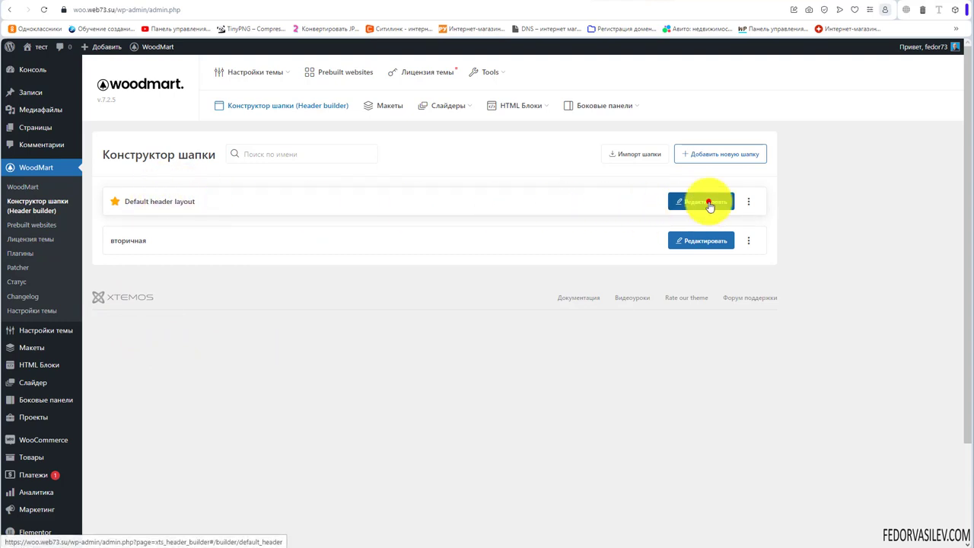
{"action": "left_click_drag", "start_coordinate": [138, 371], "coordinate": [141, 373]}
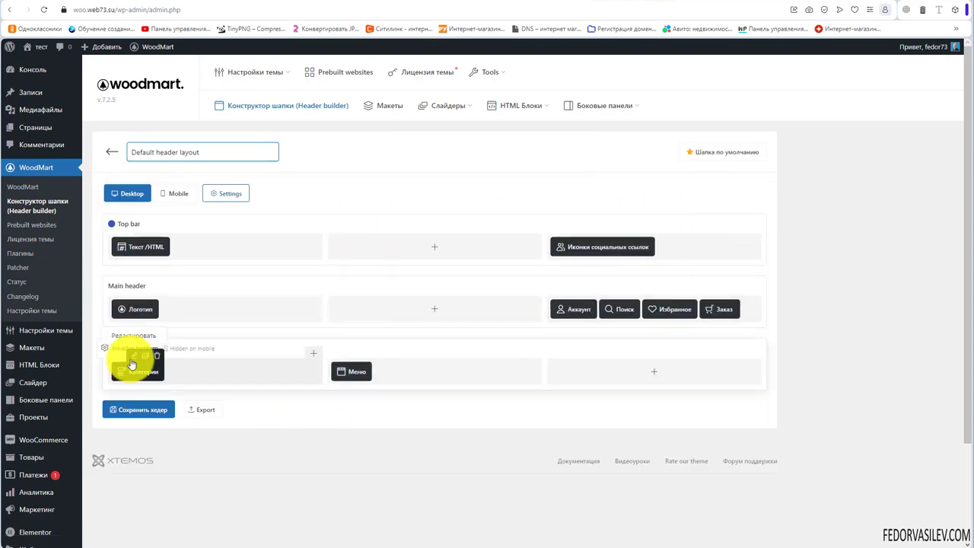
{"action": "left_click", "coordinate": [134, 357]}
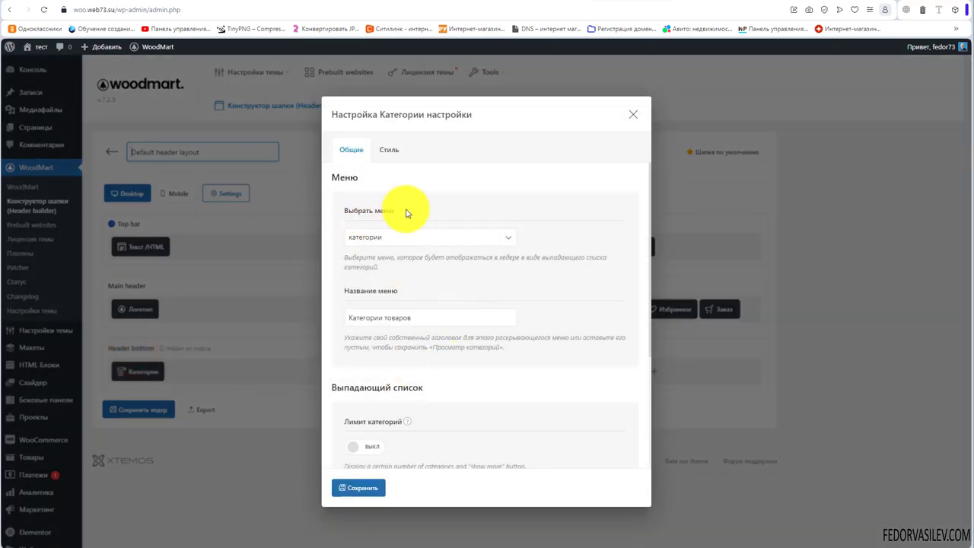
- Review the available menus under Выбрать меню and the menu title in the Категории settings
{"action": "left_click", "coordinate": [382, 238]}
{"action": "left_click", "coordinate": [383, 238]}
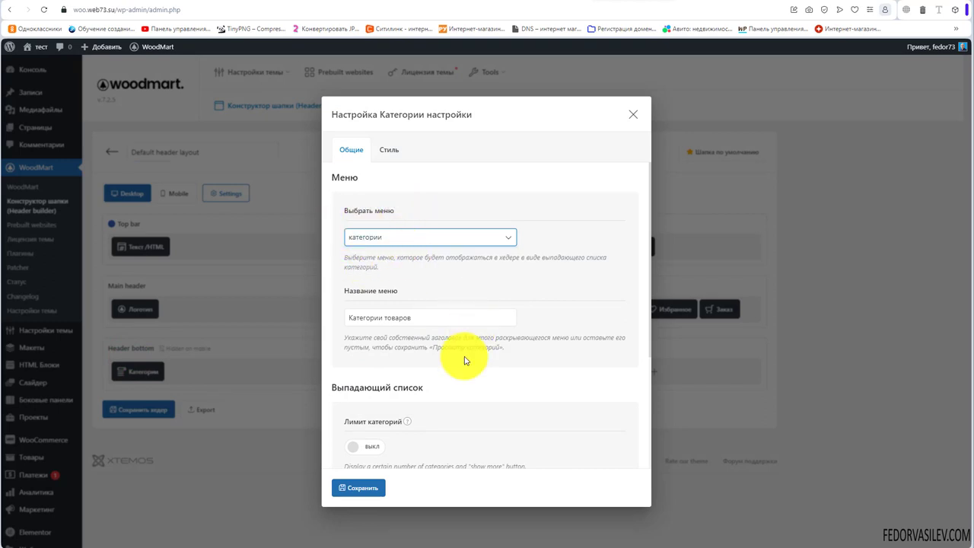
{"action": "left_click_drag", "start_coordinate": [417, 320], "coordinate": [371, 318]}
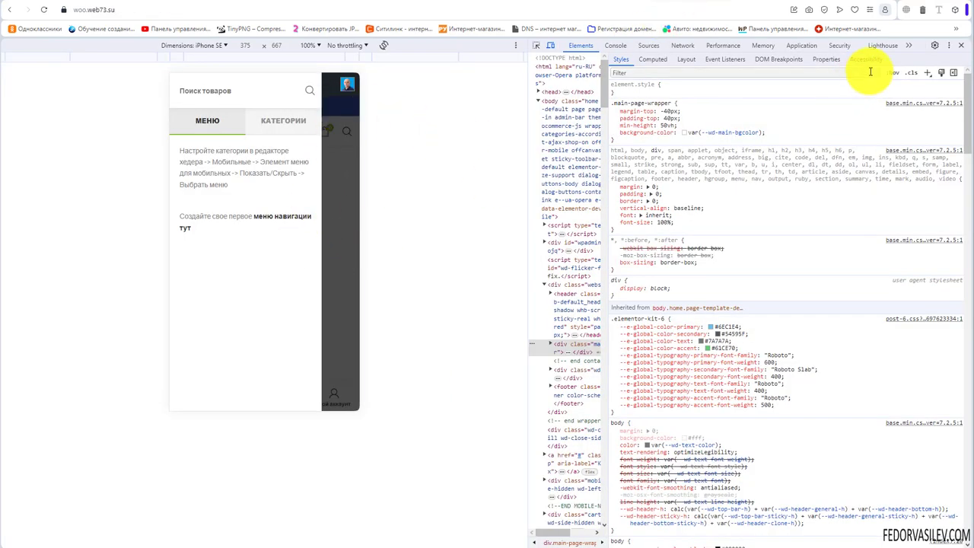
- Close the developer tools on the storefront page, check the categories menu heading, and return to the Категории settings
{"action": "left_click", "coordinate": [962, 45]}
{"action": "left_click", "coordinate": [329, 217]}
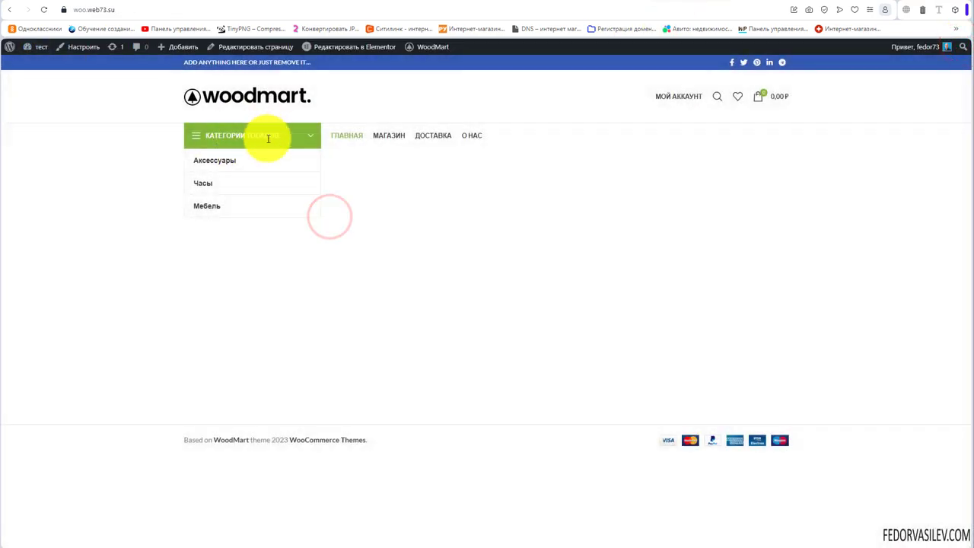
{"action": "left_click_drag", "start_coordinate": [283, 136], "coordinate": [217, 135]}
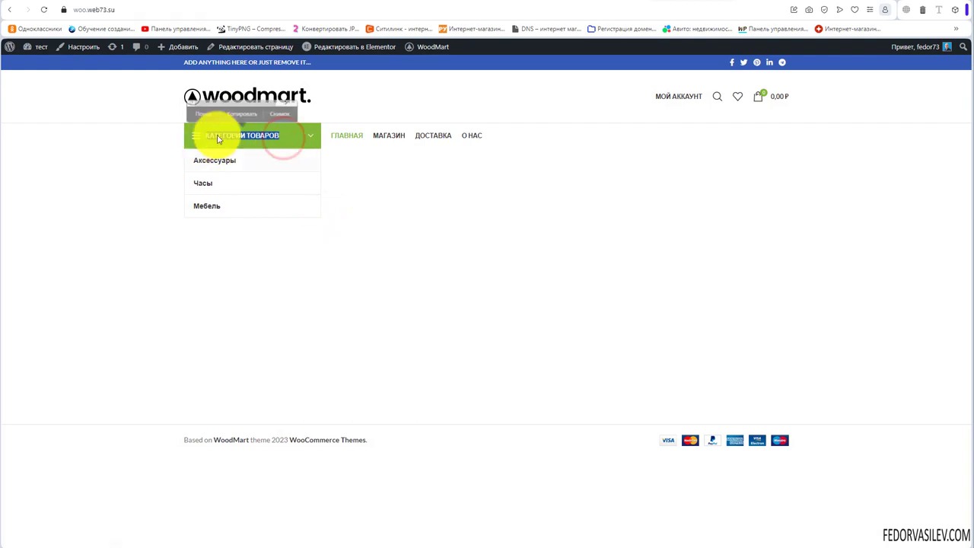
{"action": "left_click", "coordinate": [627, 4]}
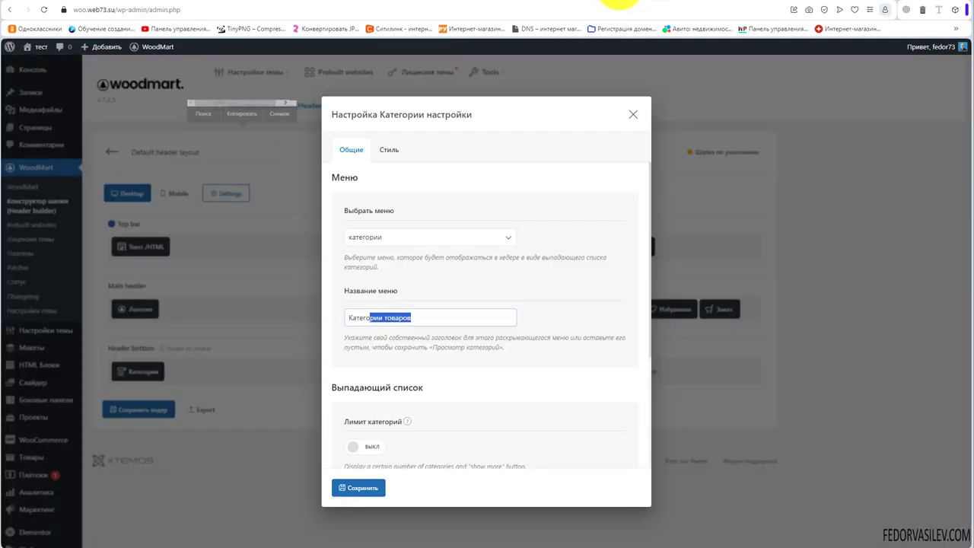
- Examine the menu title and the Лимит категорий option with its preview, comparing them with the storefront's category list
{"action": "left_click", "coordinate": [398, 326]}
{"action": "double_click", "coordinate": [397, 326]}
{"action": "scroll", "coordinate": [449, 361], "scroll_direction": "down", "scroll_amount": 2}
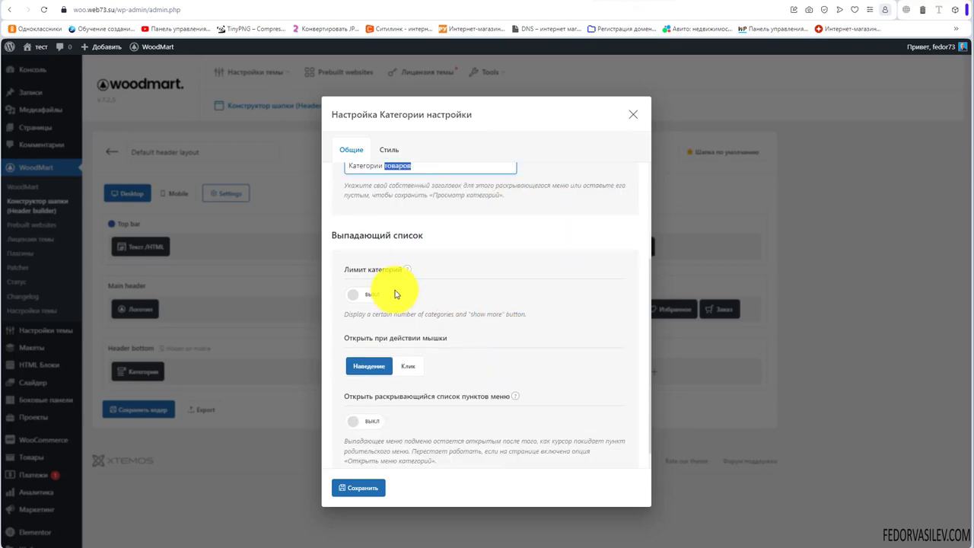
{"action": "mouse_move", "coordinate": [411, 275]}
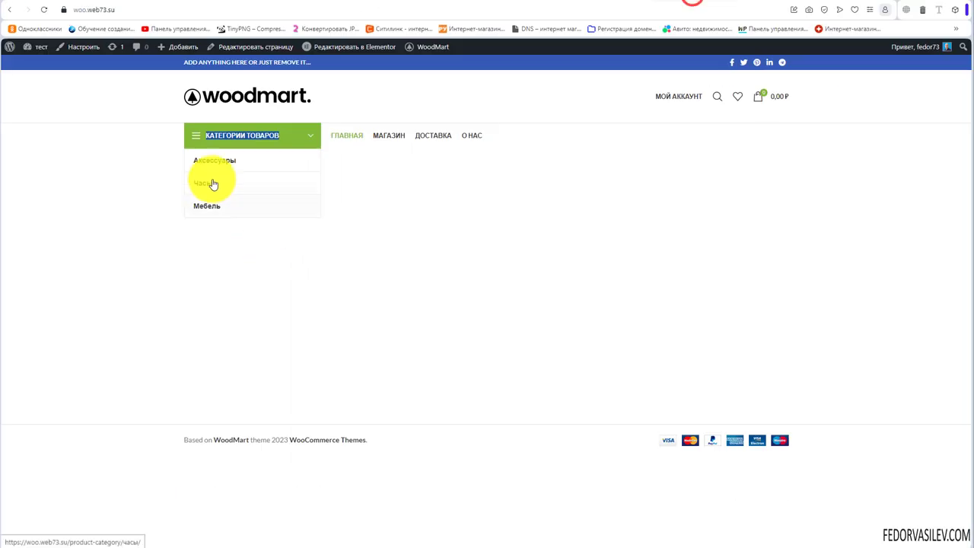
{"action": "left_click", "coordinate": [398, 222]}
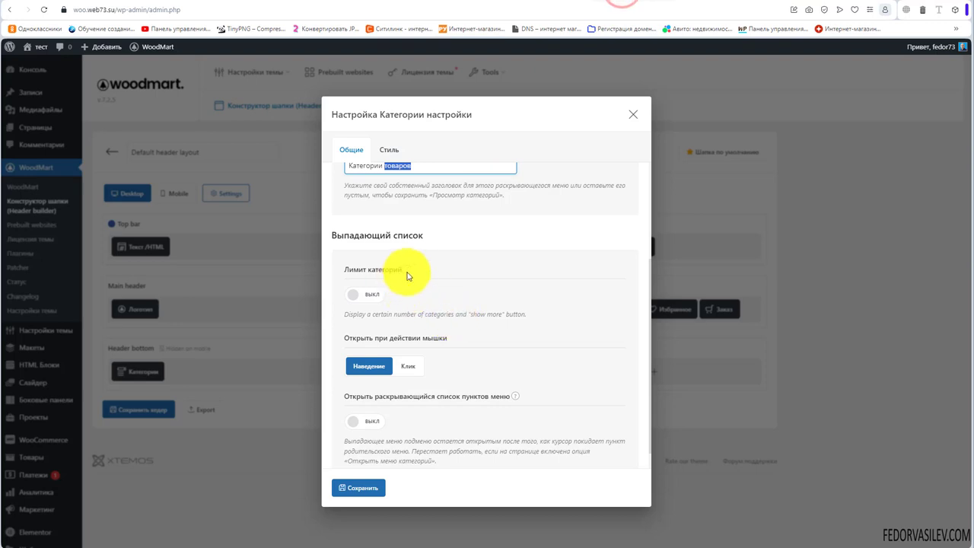
{"action": "mouse_move", "coordinate": [411, 274]}
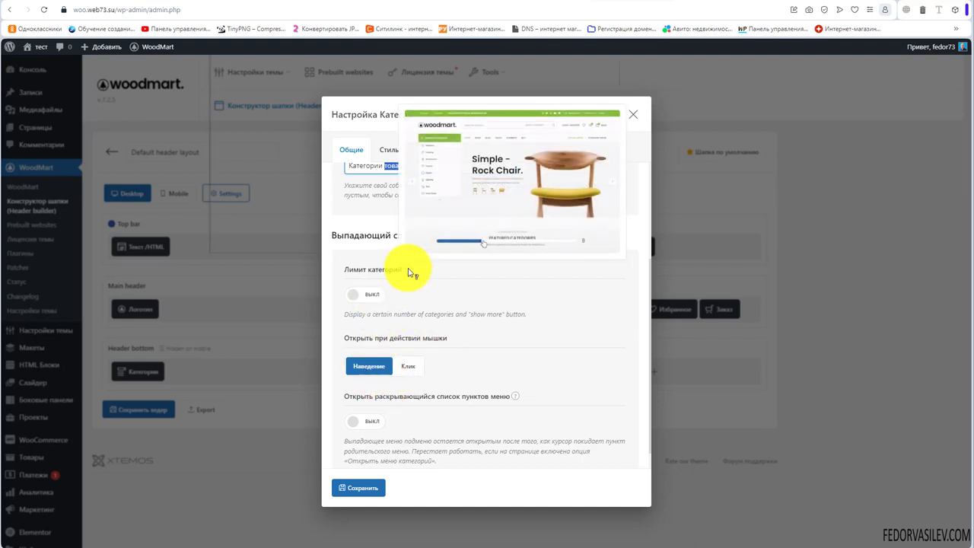
- Examine the dropdown's mouse-action choices and the preview and description of the Открыть раскрывающийся список пунктов меню option
{"action": "left_click", "coordinate": [378, 366]}
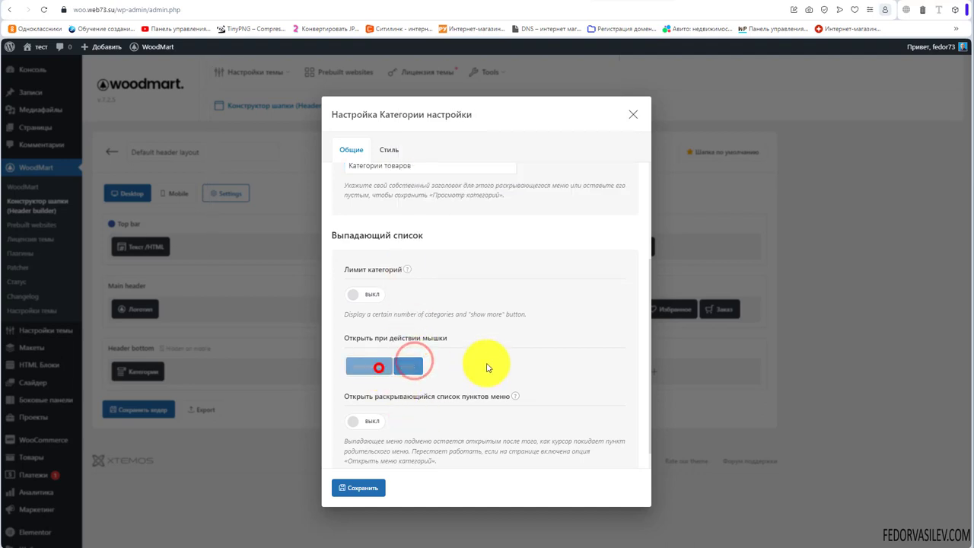
{"action": "scroll", "coordinate": [493, 338], "scroll_direction": "down", "scroll_amount": 1}
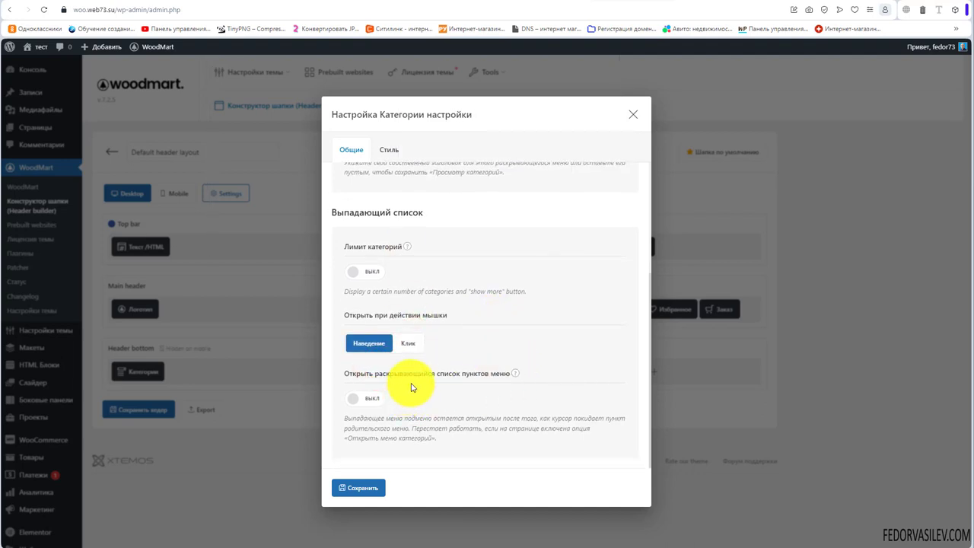
{"action": "mouse_move", "coordinate": [517, 377]}
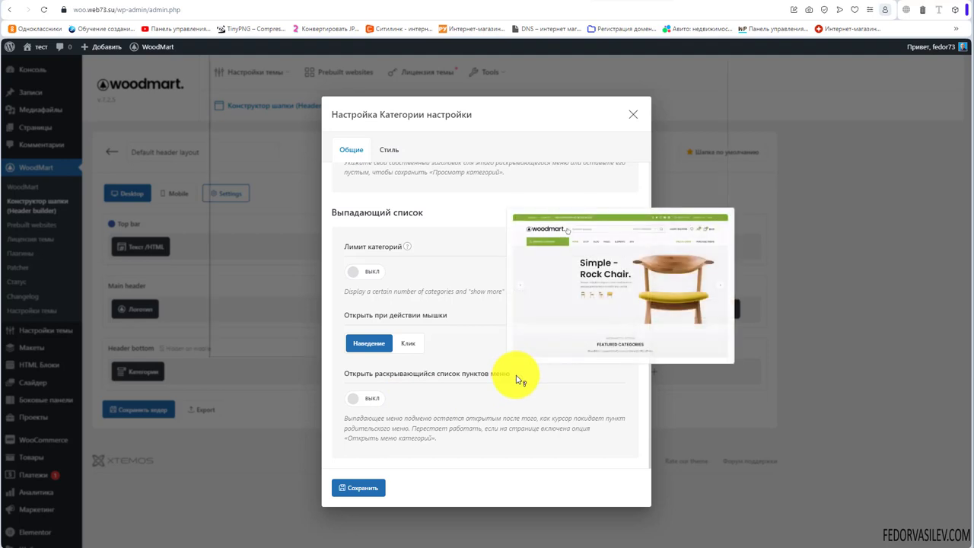
{"action": "left_click", "coordinate": [360, 398]}
{"action": "left_click_drag", "start_coordinate": [438, 439], "coordinate": [344, 417]}
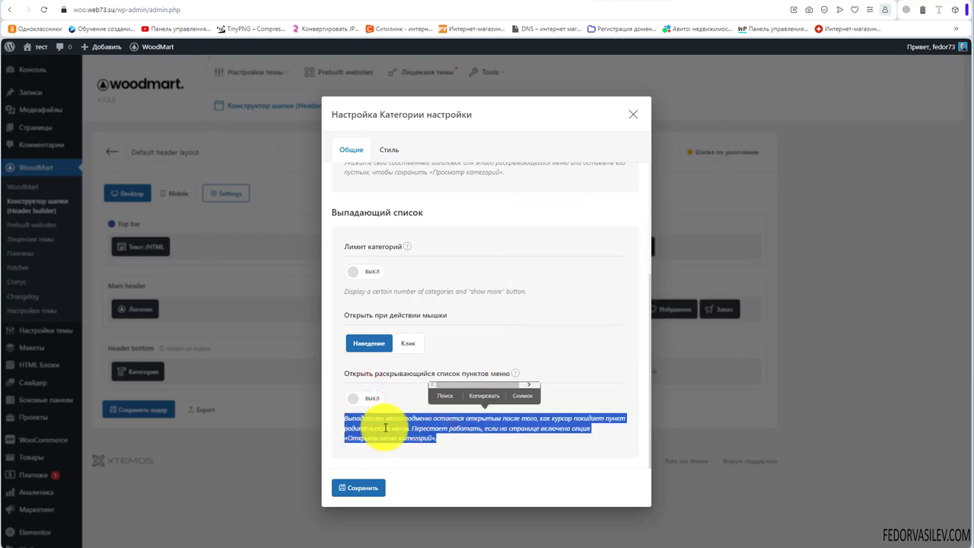
{"action": "left_click", "coordinate": [384, 424]}
{"action": "left_click_drag", "start_coordinate": [426, 443], "coordinate": [373, 412]}
{"action": "left_click", "coordinate": [381, 413]}
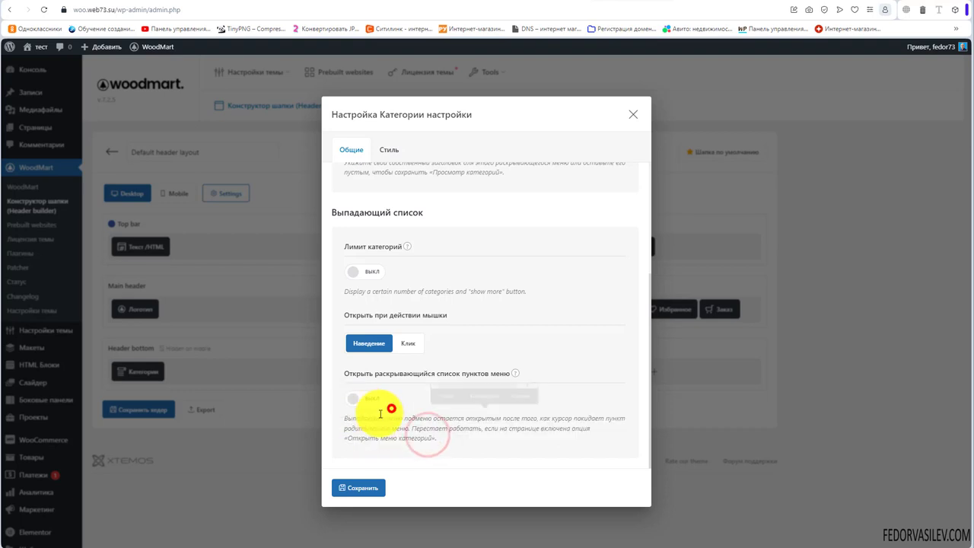
- View the element's style settings and preview the По умолчанию and С фоном dropdown designs and the Наложение фона option
{"action": "scroll", "coordinate": [381, 366], "scroll_direction": "up", "scroll_amount": 3}
{"action": "left_click", "coordinate": [389, 149]}
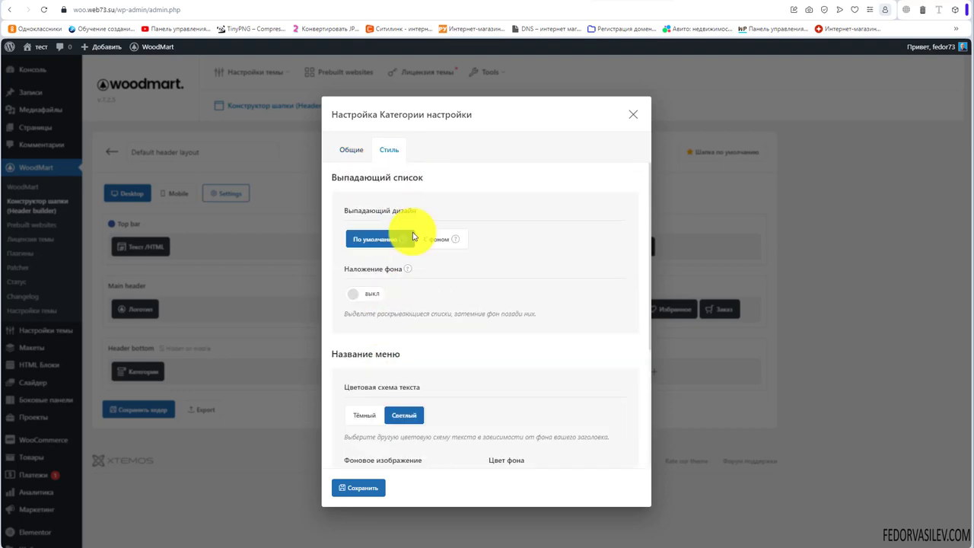
{"action": "mouse_move", "coordinate": [405, 245]}
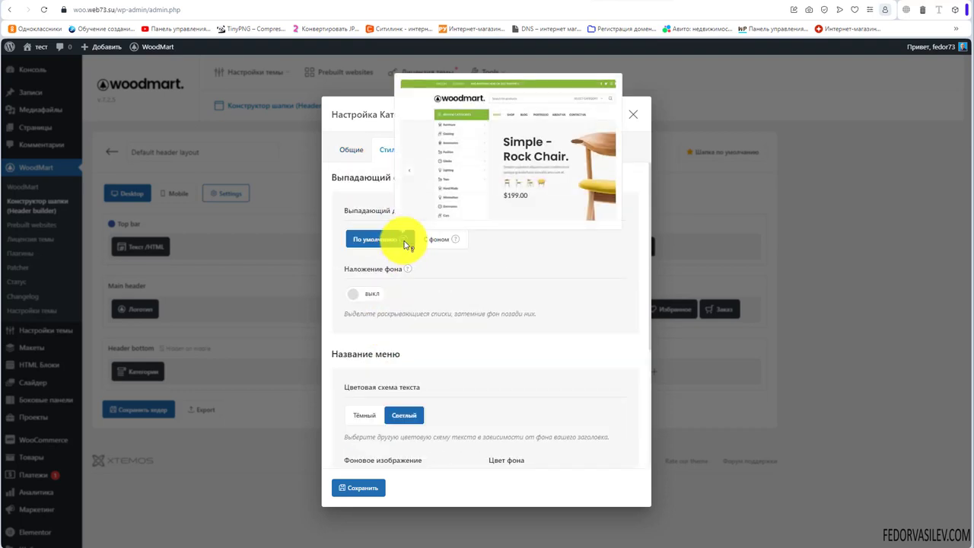
{"action": "mouse_move", "coordinate": [460, 244]}
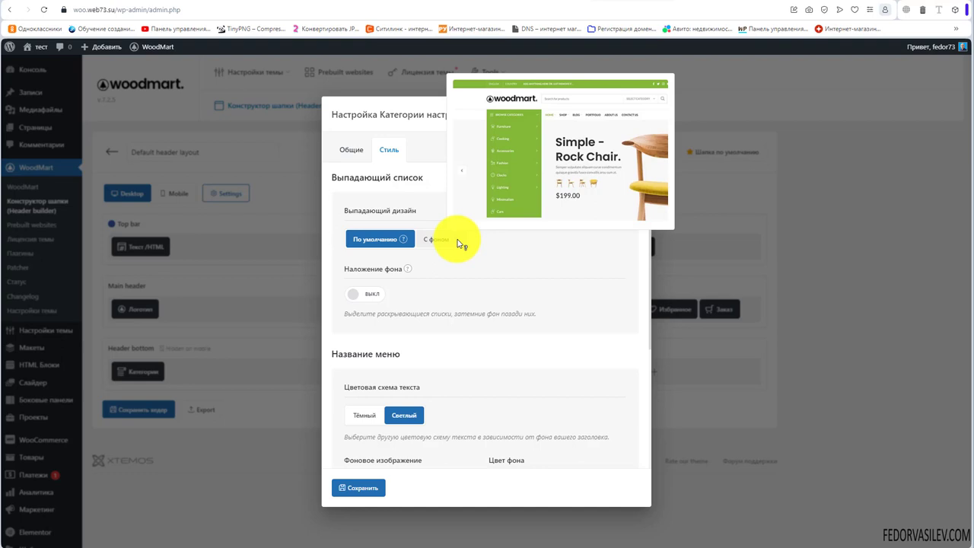
{"action": "mouse_move", "coordinate": [409, 276]}
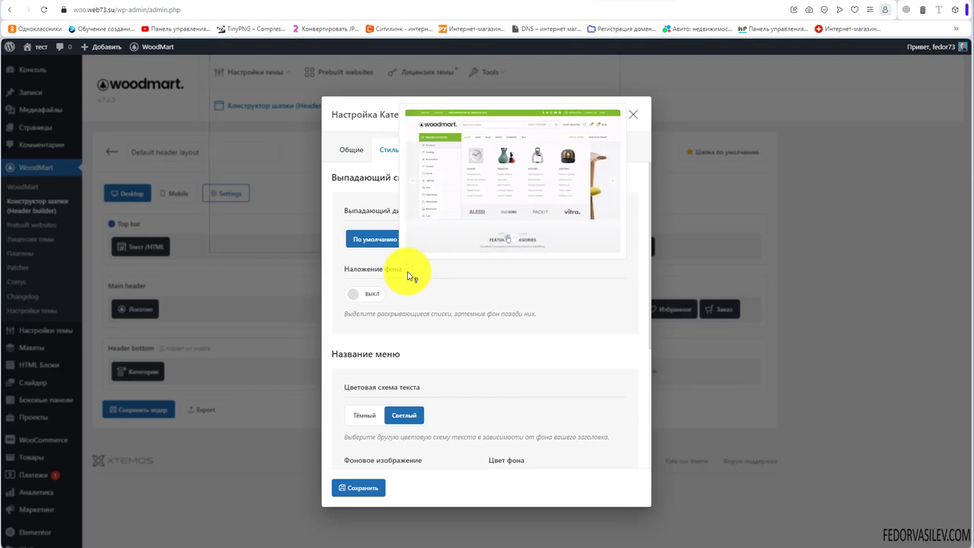
- Examine the menu title's text colour scheme, background image and background colour options without choosing an image or colour
{"action": "scroll", "coordinate": [461, 282], "scroll_direction": "down", "scroll_amount": 3}
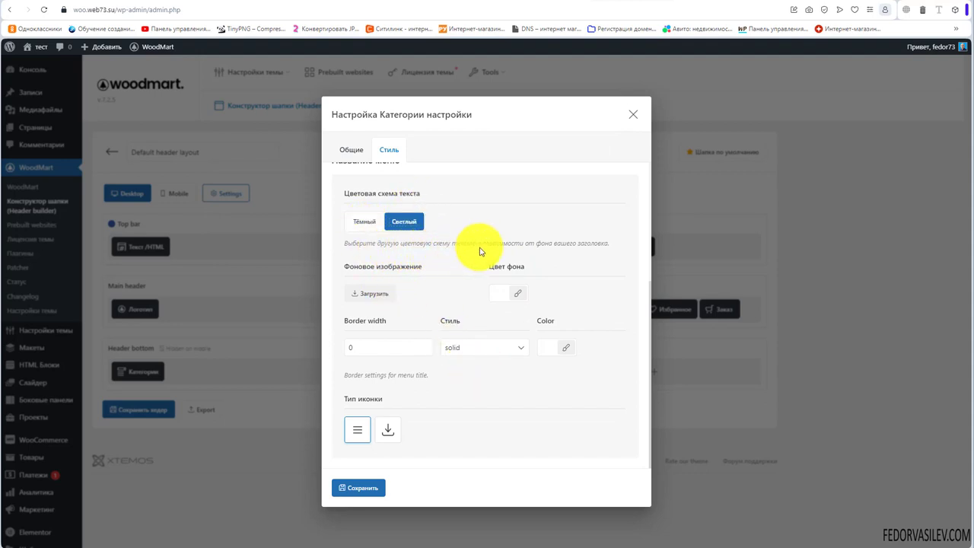
{"action": "left_click", "coordinate": [604, 242]}
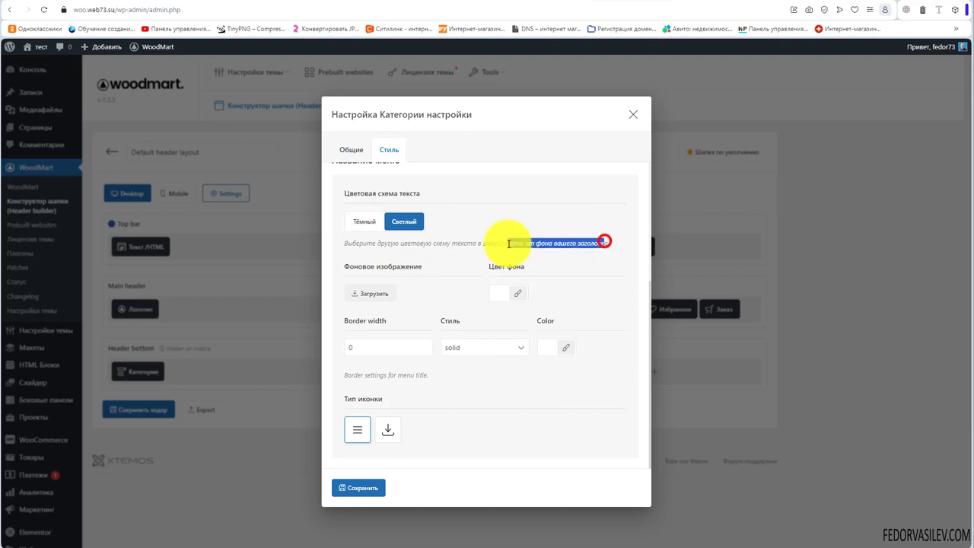
{"action": "left_click", "coordinate": [372, 293]}
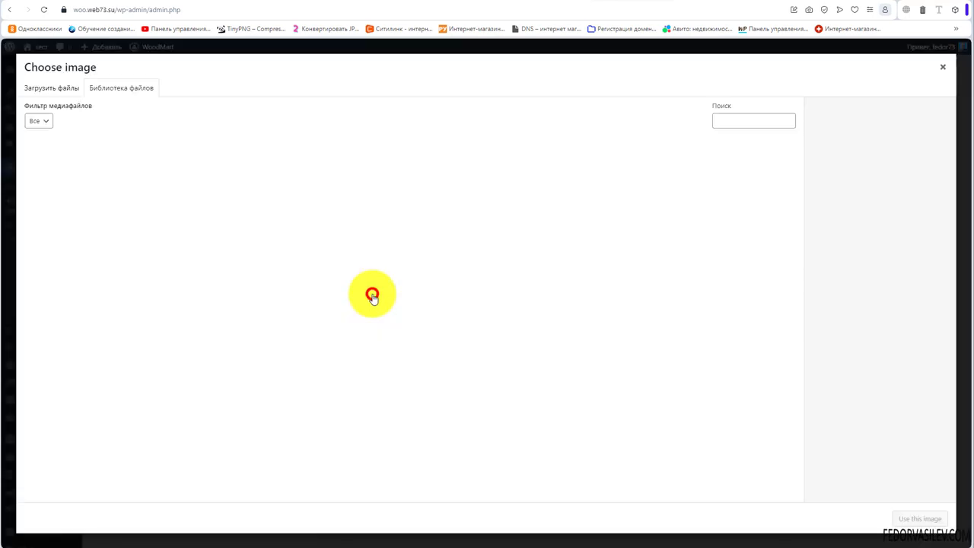
{"action": "left_click", "coordinate": [942, 67]}
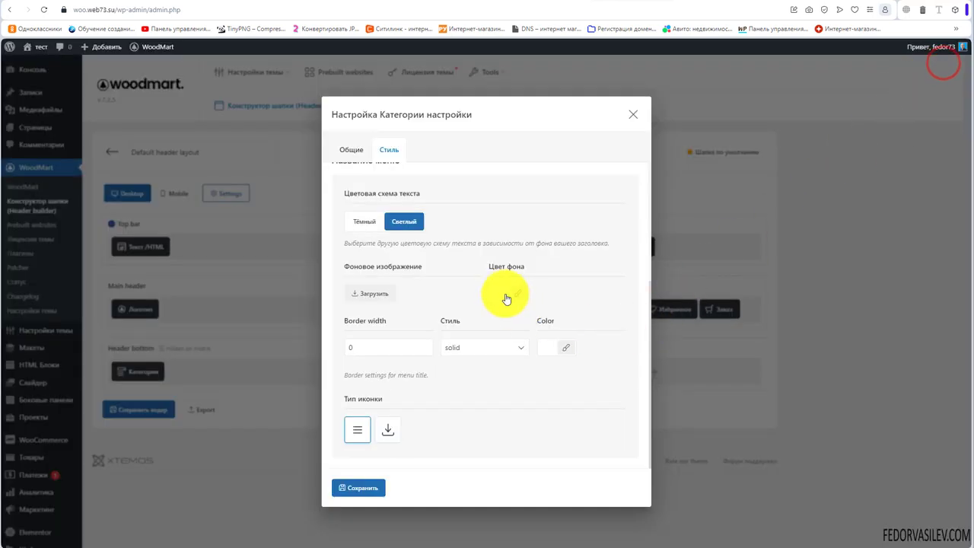
{"action": "left_click", "coordinate": [502, 293]}
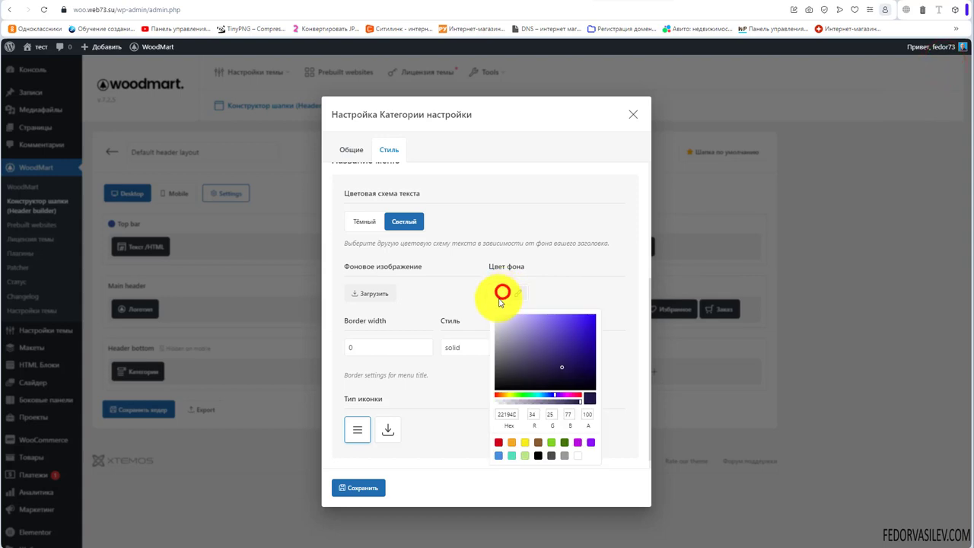
{"action": "left_click", "coordinate": [459, 297]}
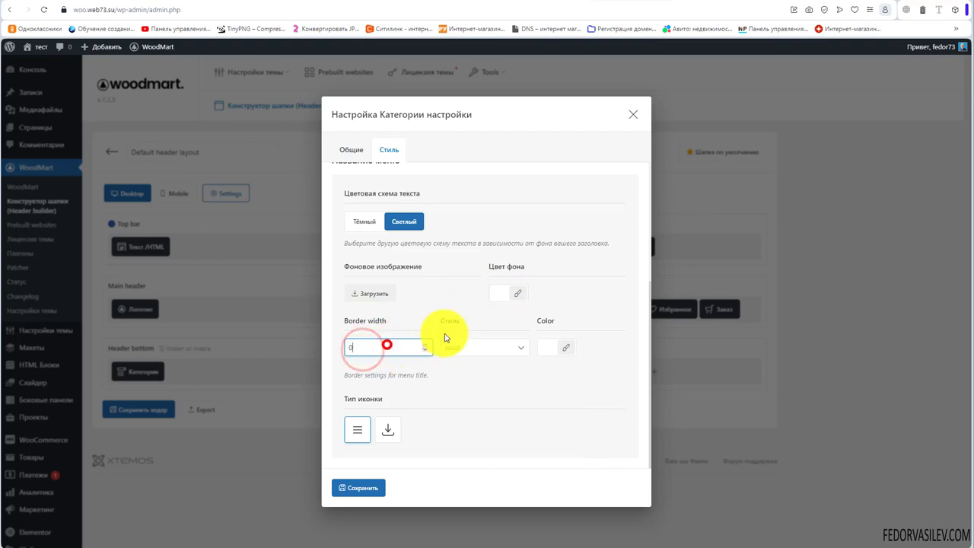
- Look through the menu title's border styles and open its border colour picker
{"action": "left_click", "coordinate": [474, 347]}
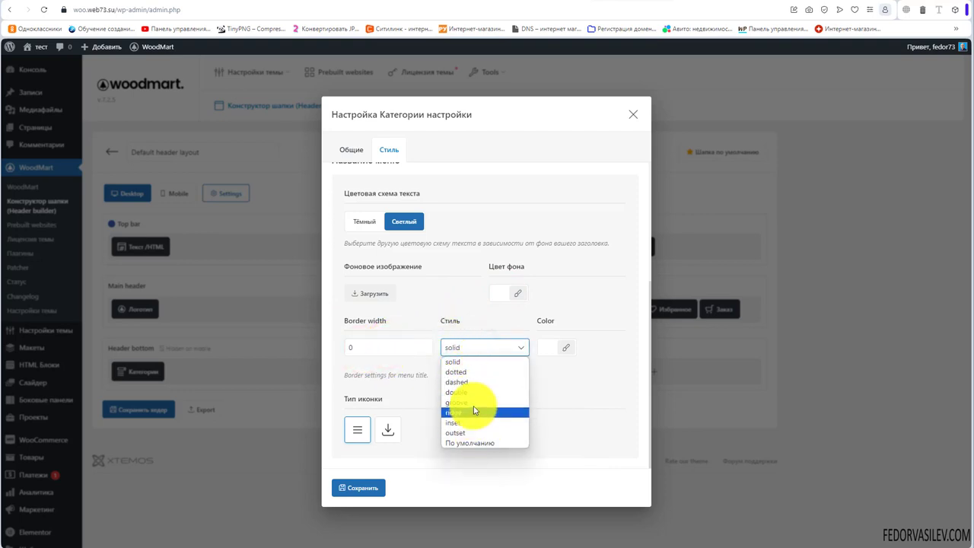
{"action": "left_click", "coordinate": [476, 314]}
{"action": "left_click", "coordinate": [558, 347]}
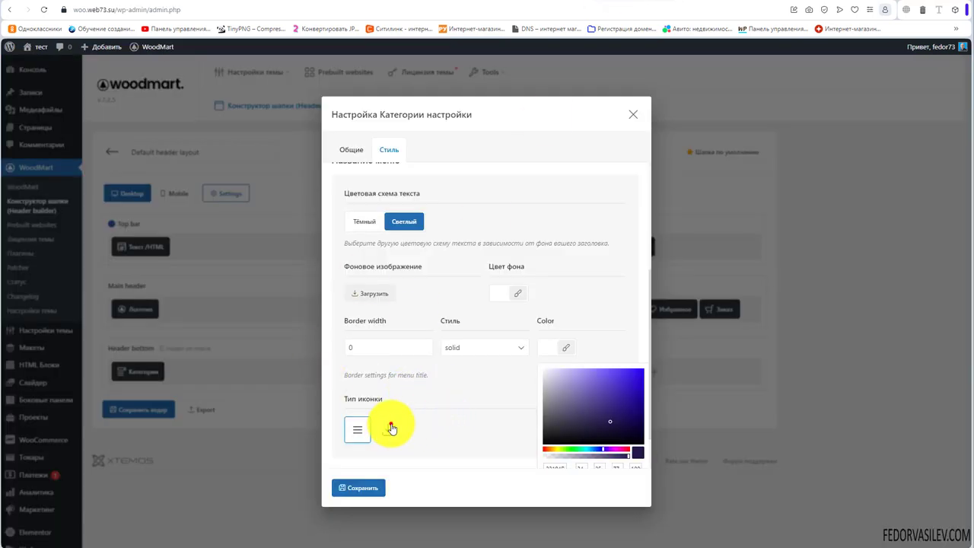
- Set the menu title's icon type to custom image upload and view the media library without choosing an image
{"action": "left_click", "coordinate": [388, 427]}
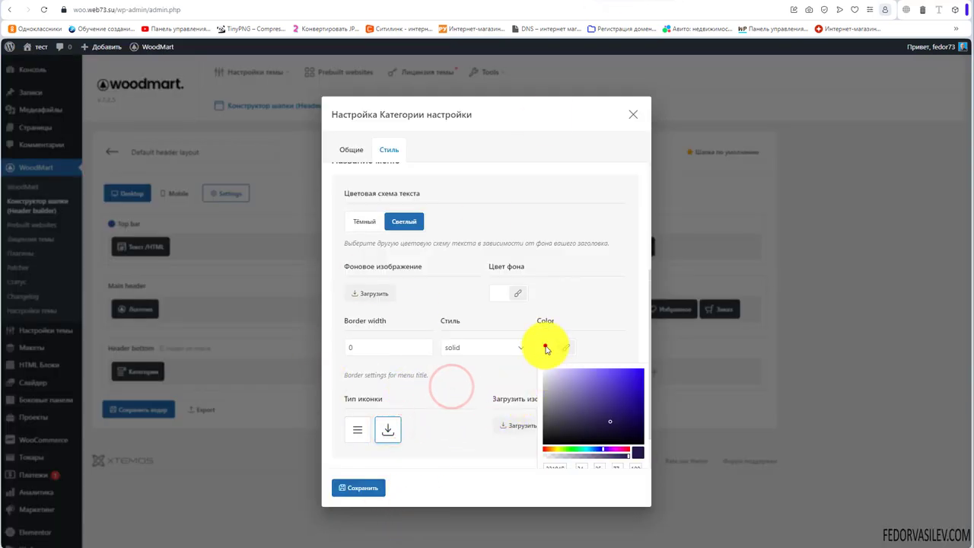
{"action": "left_click", "coordinate": [545, 347]}
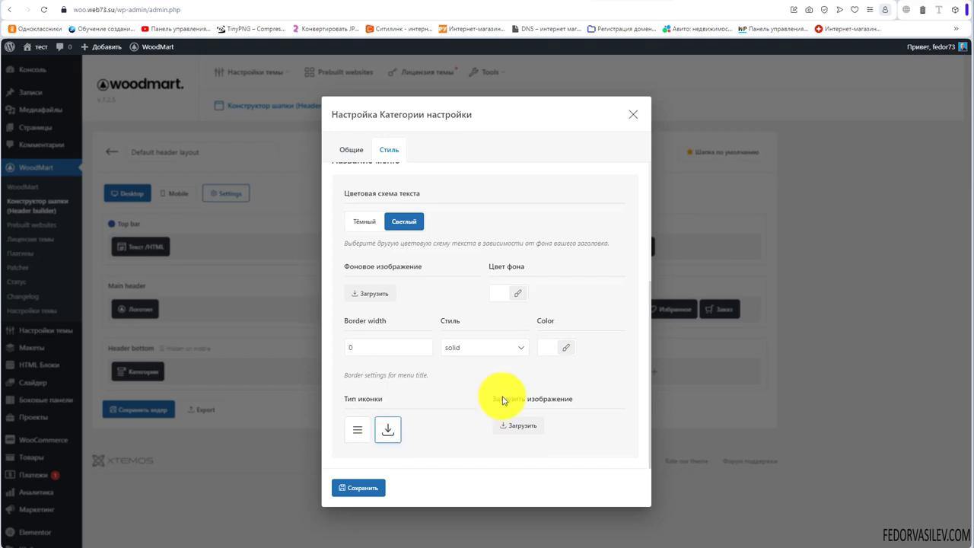
{"action": "left_click", "coordinate": [519, 425]}
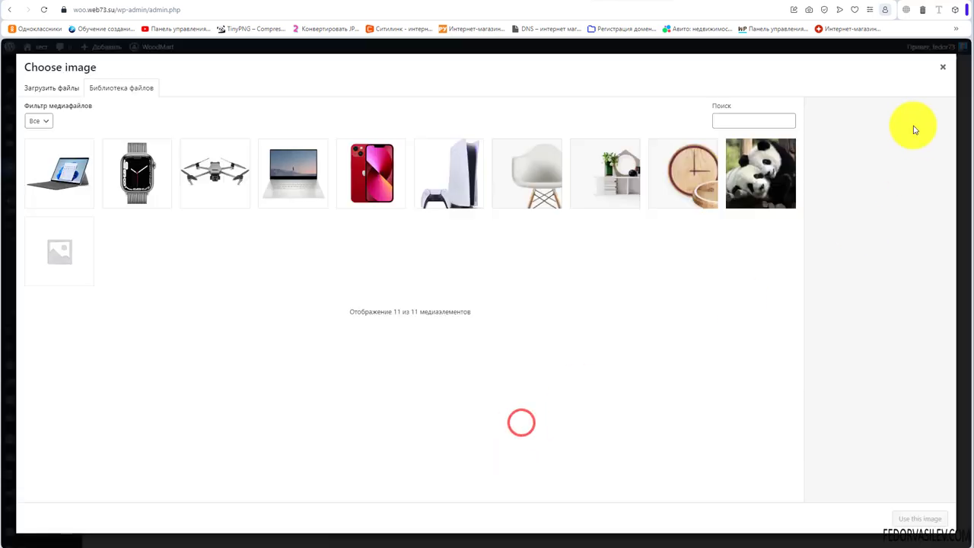
{"action": "left_click", "coordinate": [945, 70]}
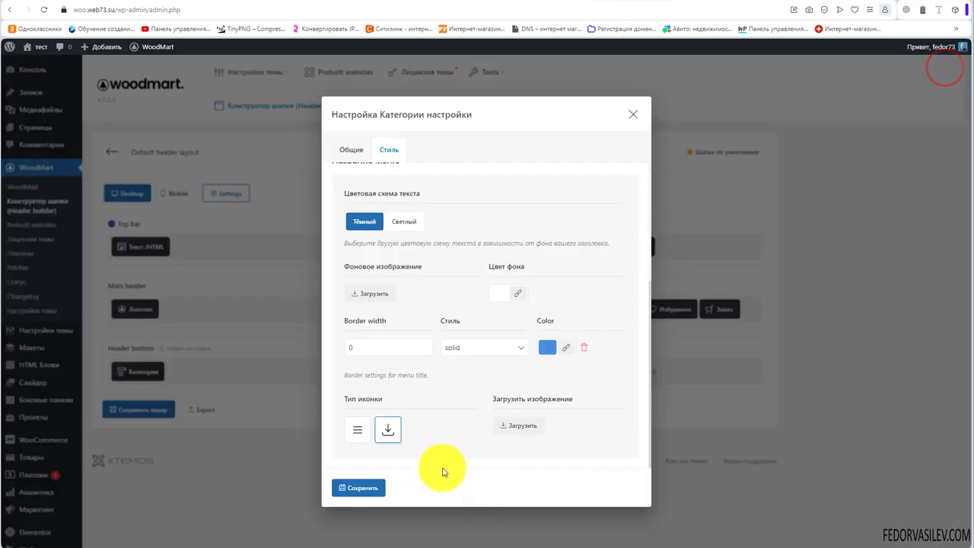
{"action": "left_click", "coordinate": [388, 432]}
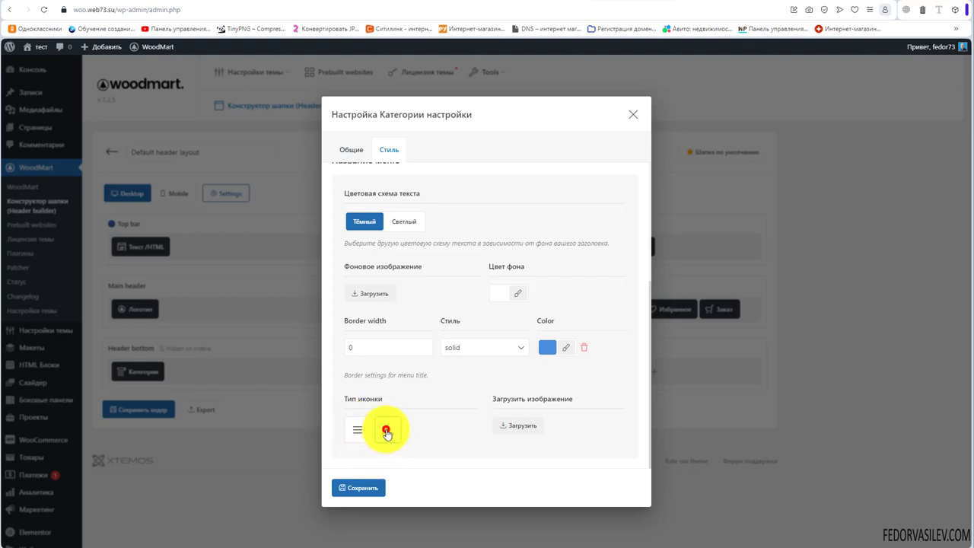
{"action": "left_click", "coordinate": [520, 426]}
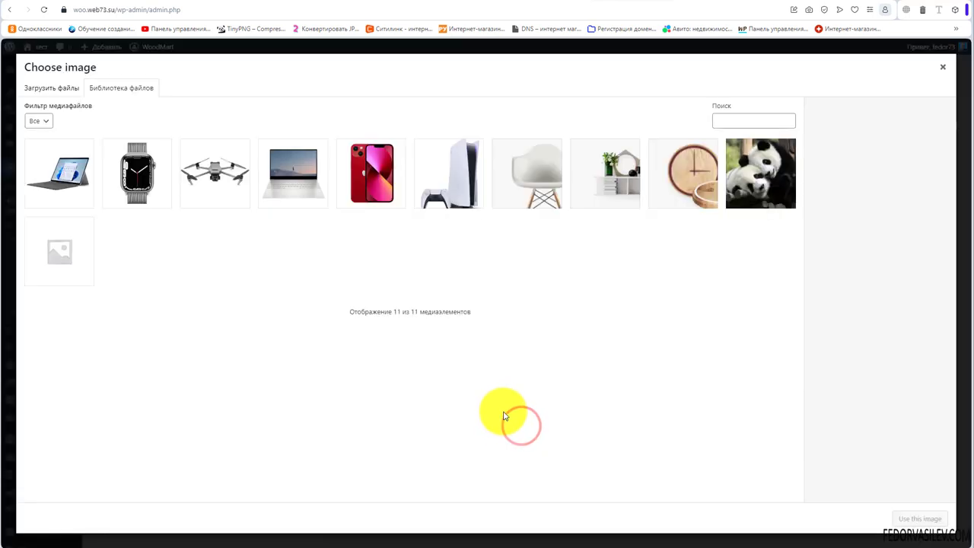
{"action": "left_click", "coordinate": [722, 194]}
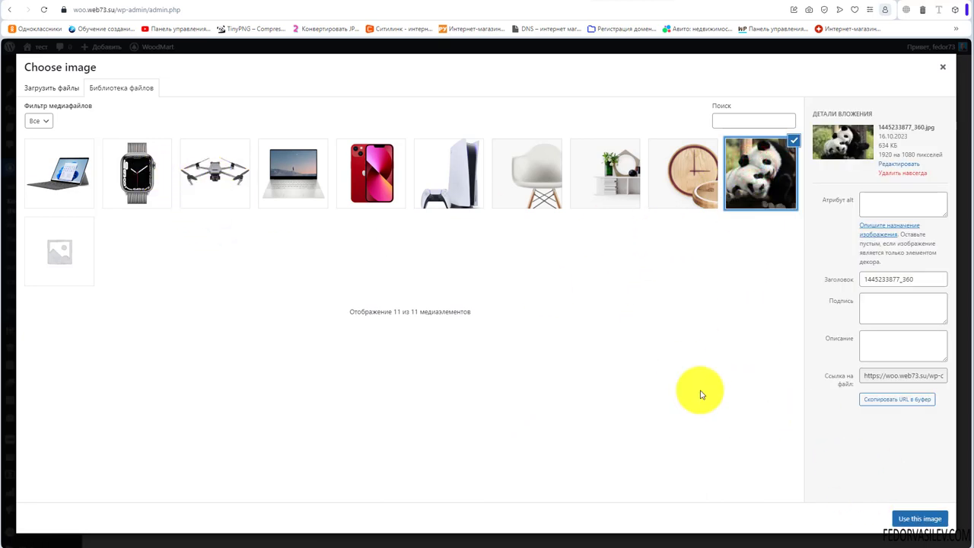
{"action": "left_click", "coordinate": [923, 517]}
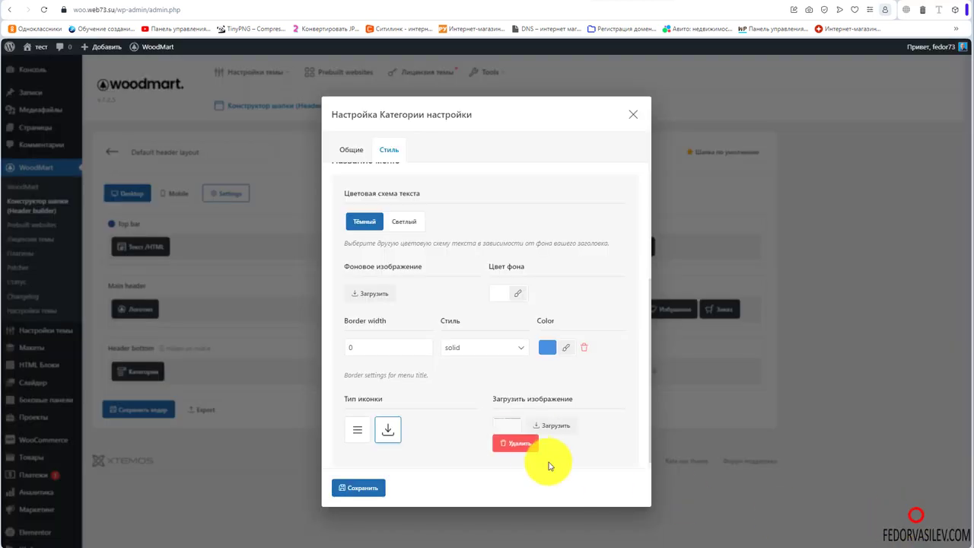
{"action": "left_click", "coordinate": [361, 485]}
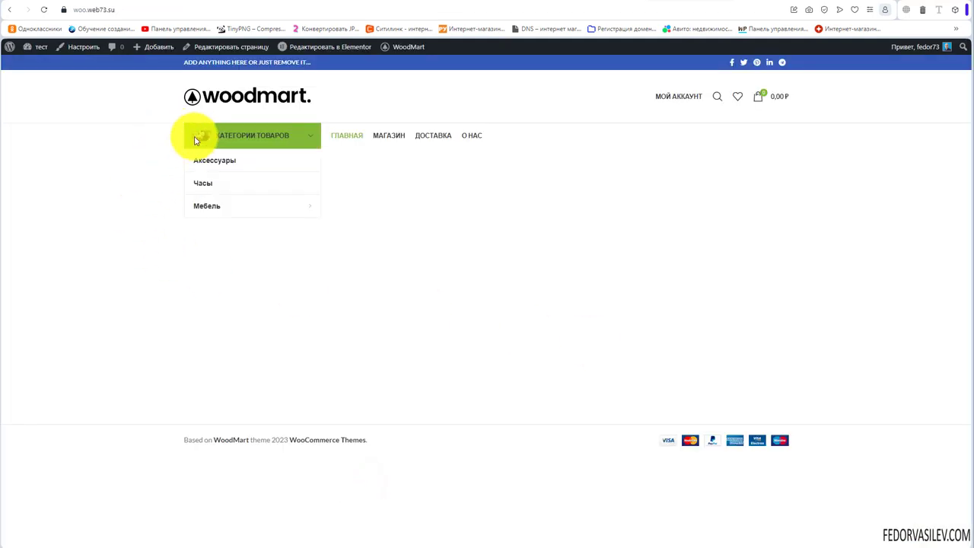
{"action": "left_click_drag", "start_coordinate": [219, 136], "coordinate": [268, 155]}
- Set the Категории menu title's text colour scheme to Светлый and its border width to 1 with the solid style
{"action": "left_click", "coordinate": [615, 4]}
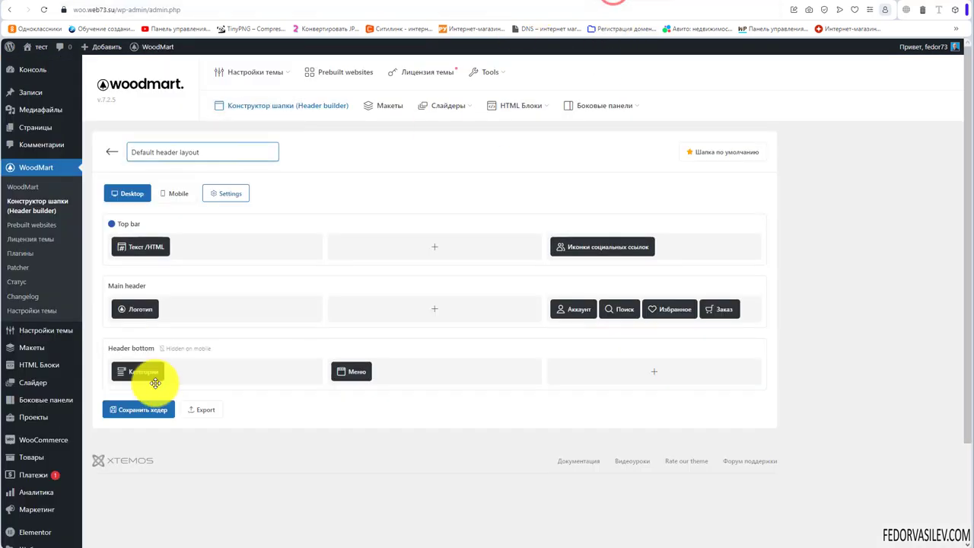
{"action": "left_click_drag", "start_coordinate": [137, 370], "coordinate": [137, 365]}
{"action": "left_click", "coordinate": [138, 357]}
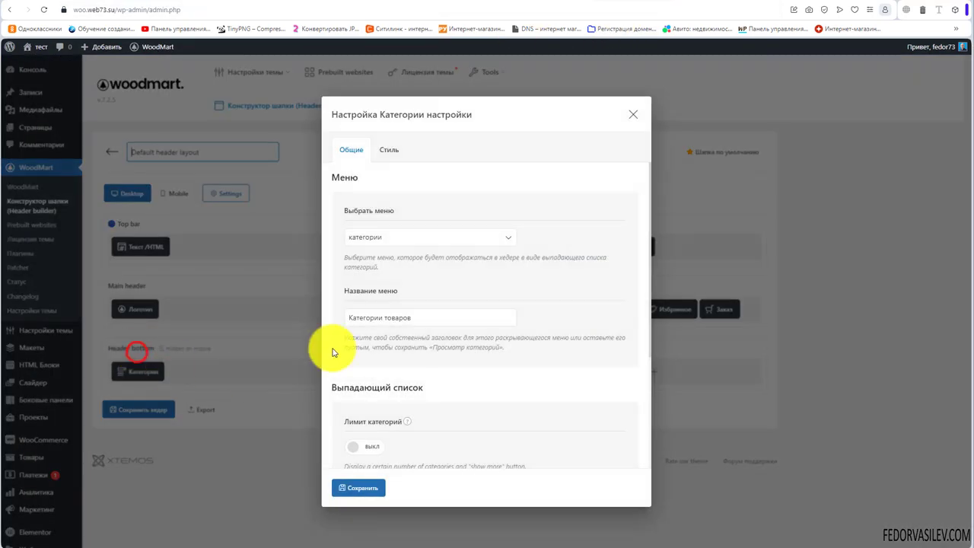
{"action": "left_click", "coordinate": [387, 149]}
{"action": "scroll", "coordinate": [437, 288], "scroll_direction": "down", "scroll_amount": 3}
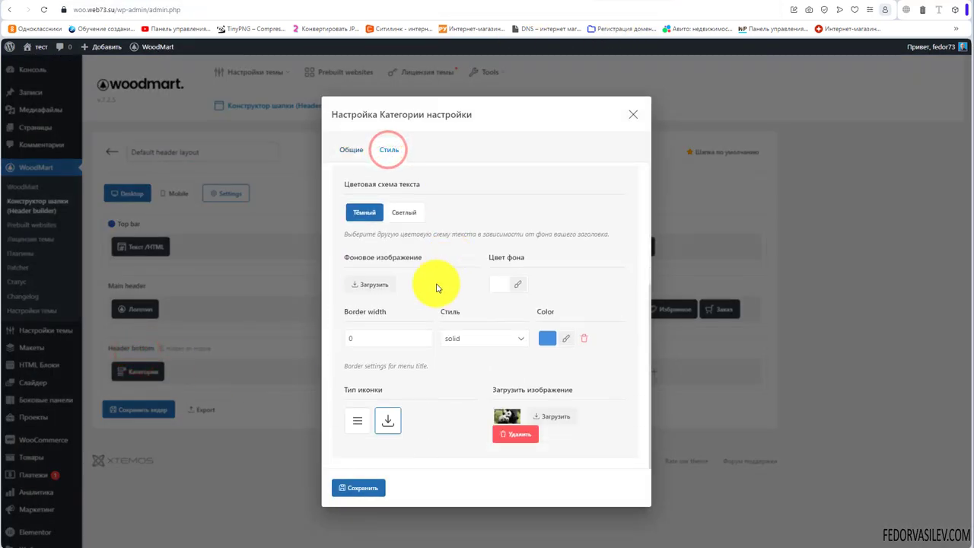
{"action": "left_click", "coordinate": [401, 213]}
{"action": "double_click", "coordinate": [351, 338]}
{"action": "type", "text": "1"}
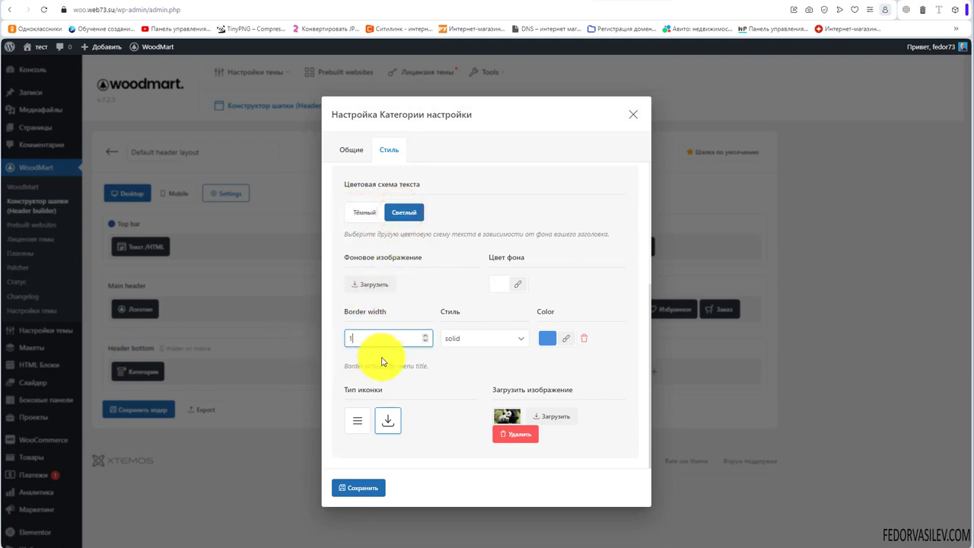
{"action": "left_click", "coordinate": [472, 340]}
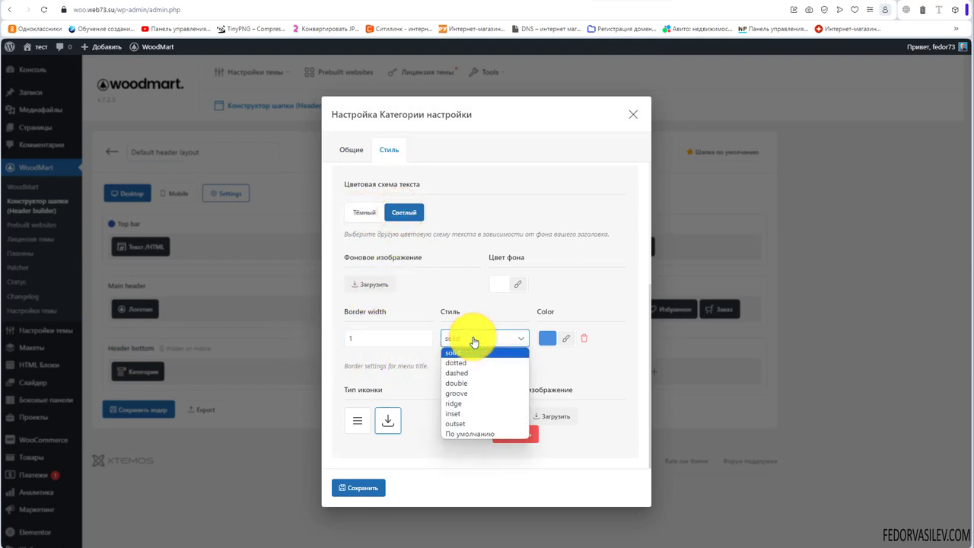
{"action": "left_click", "coordinate": [472, 340]}
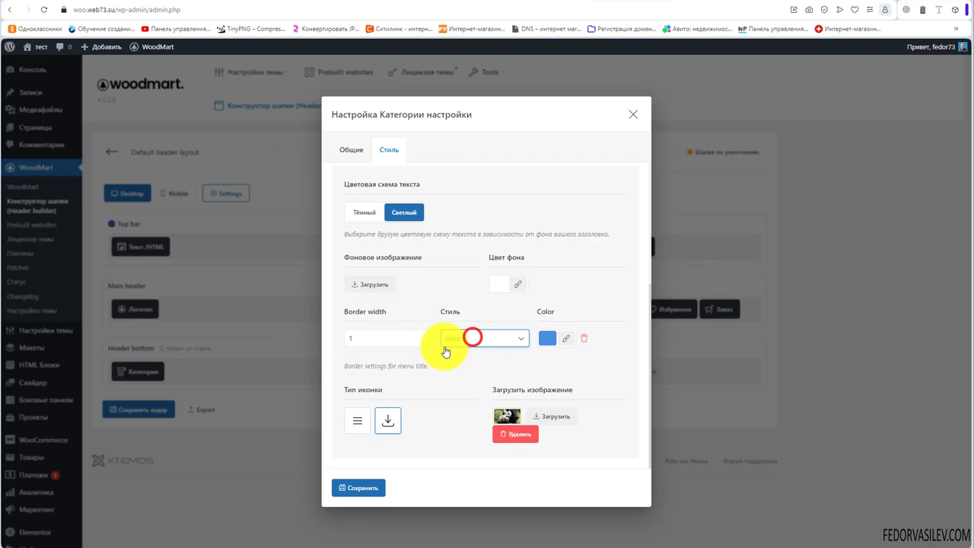
- Save the Категории settings and the header, and reload the storefront to check the menu title
{"action": "left_click", "coordinate": [358, 487]}
{"action": "left_click", "coordinate": [164, 411]}
{"action": "left_click", "coordinate": [41, 46]}
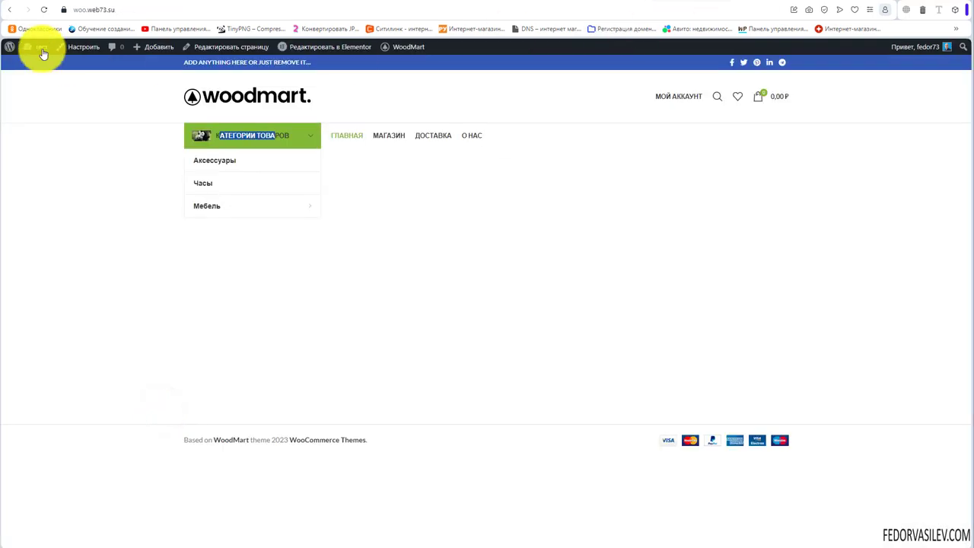
{"action": "left_click", "coordinate": [44, 13]}
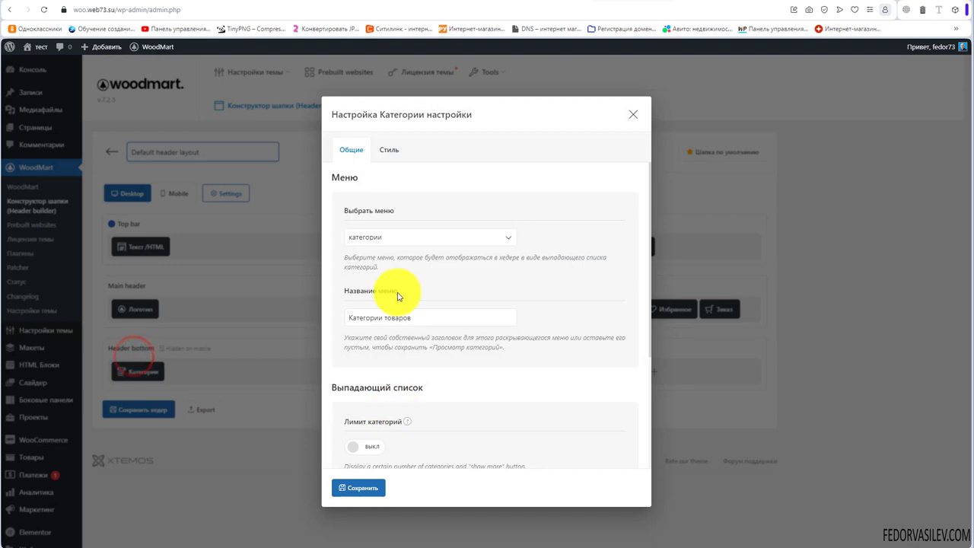
- Give the menu title a dark grey border colour and the blue background colour 4A90E2, and save the element
{"action": "left_click", "coordinate": [387, 151]}
{"action": "left_click", "coordinate": [547, 337]}
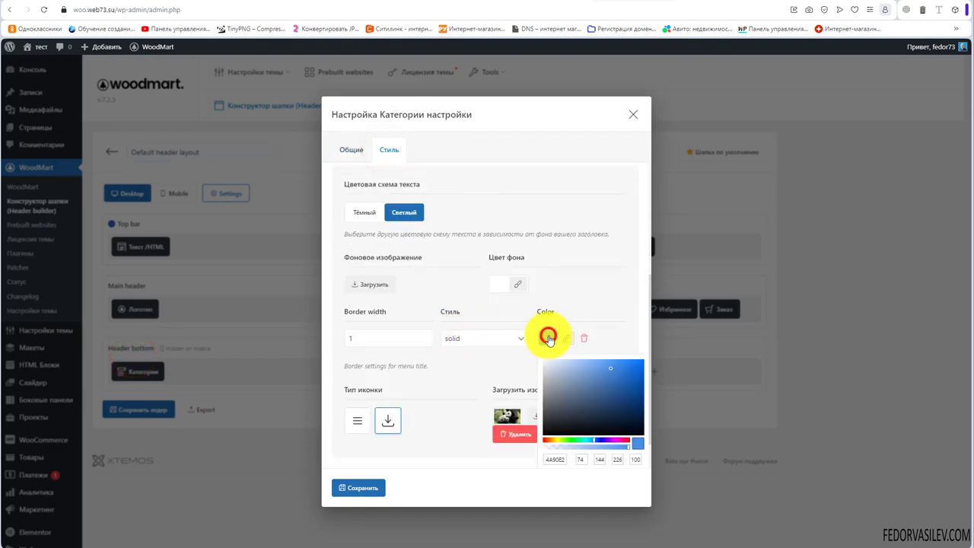
{"action": "left_click", "coordinate": [483, 369]}
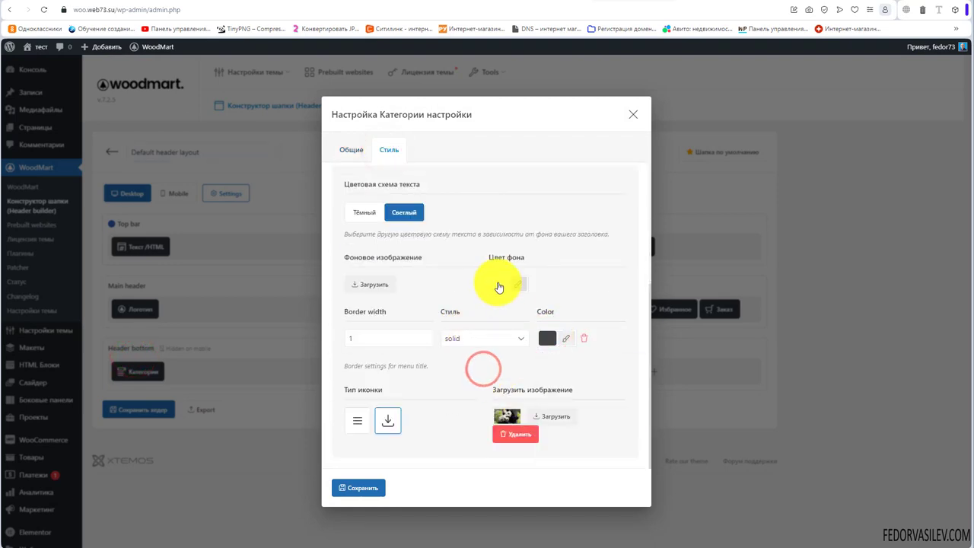
{"action": "left_click", "coordinate": [497, 282]}
{"action": "left_click", "coordinate": [499, 446]}
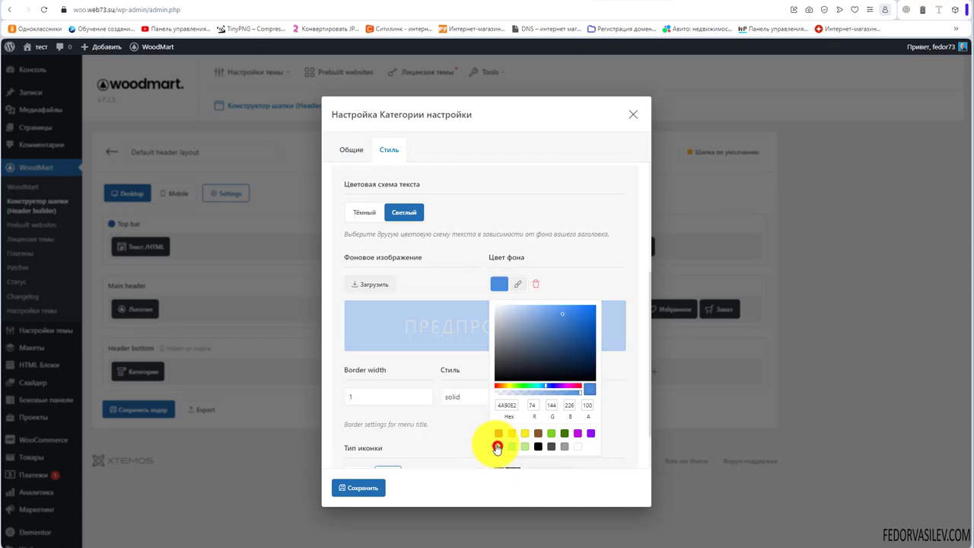
{"action": "left_click", "coordinate": [424, 283]}
{"action": "left_click", "coordinate": [369, 489]}
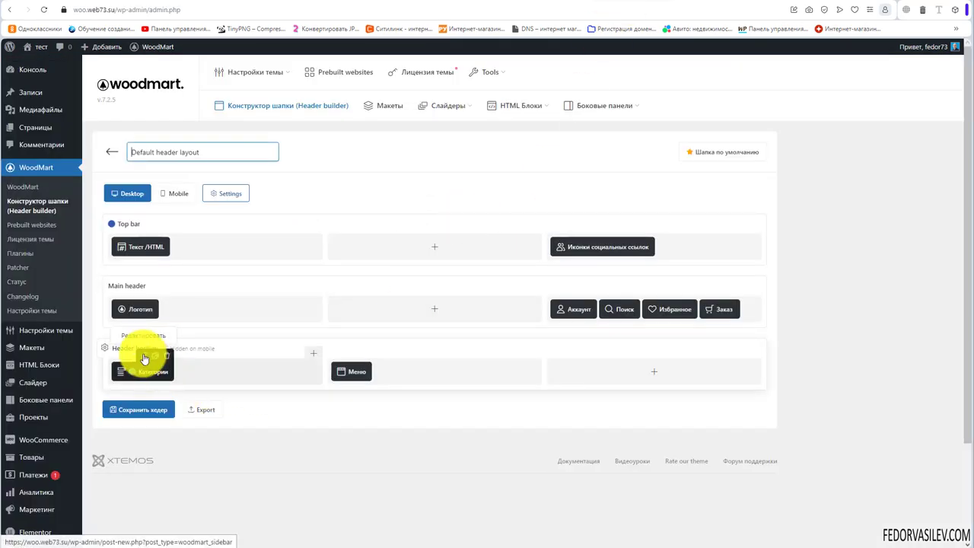
- Switch the Категории menu title's icon type back to the standard three-line icon and save the element
{"action": "left_click", "coordinate": [142, 353]}
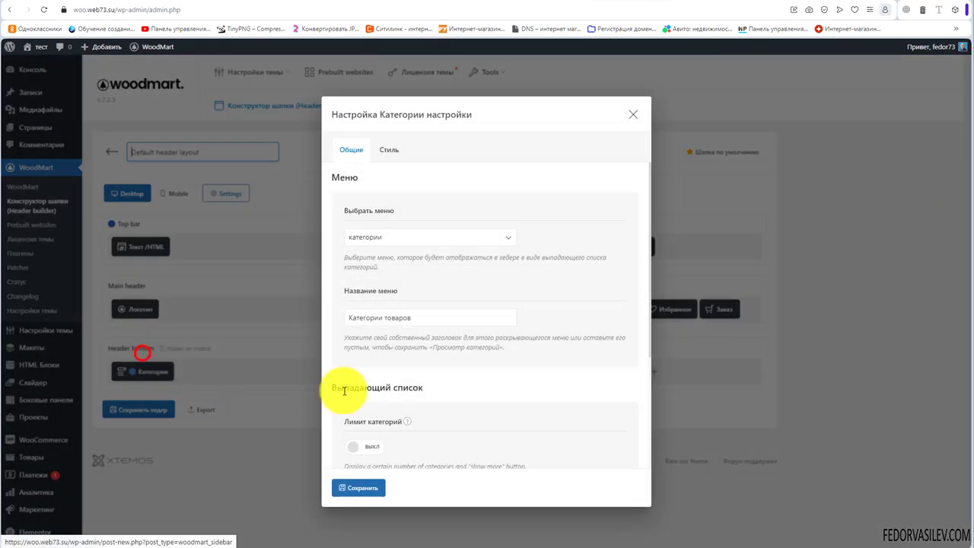
{"action": "left_click", "coordinate": [389, 149]}
{"action": "scroll", "coordinate": [403, 337], "scroll_direction": "down", "scroll_amount": 5}
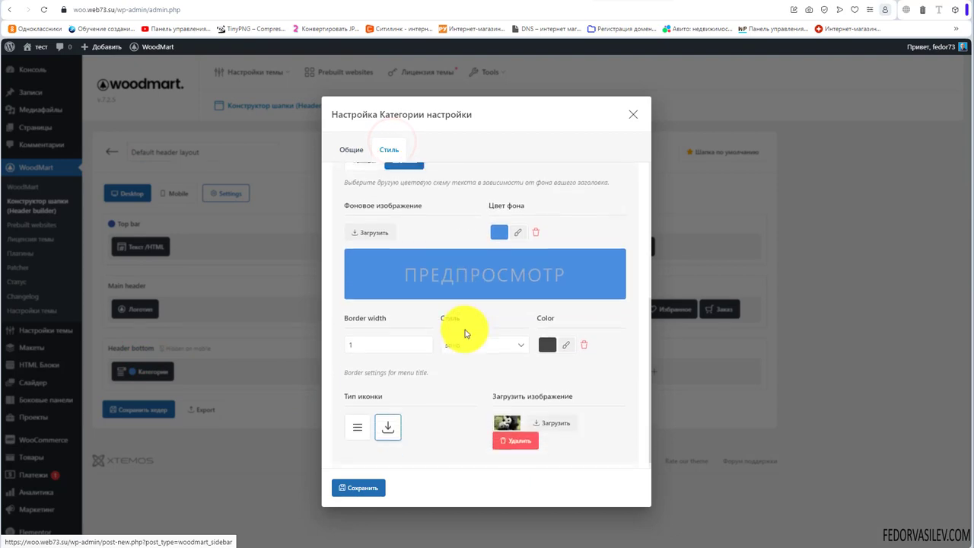
{"action": "left_click", "coordinate": [357, 425]}
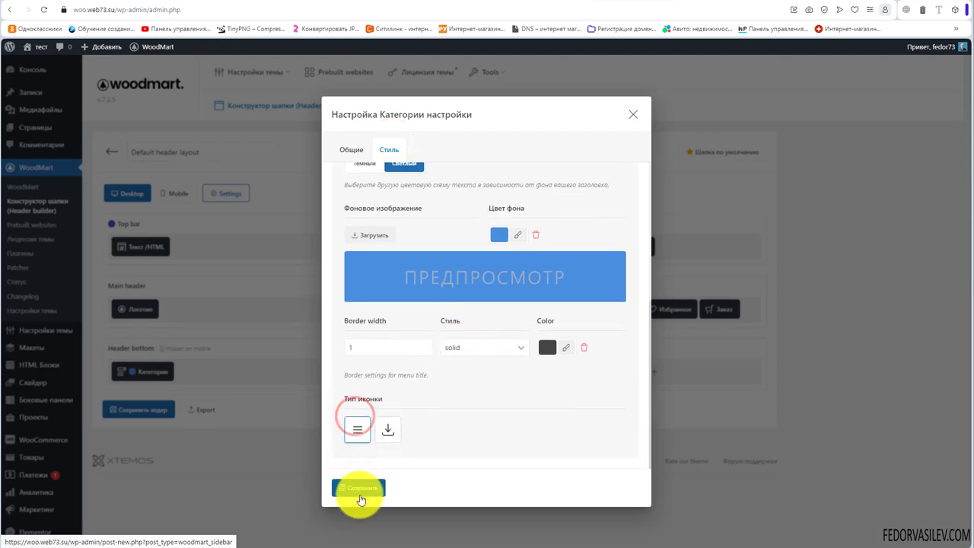
{"action": "scroll", "coordinate": [376, 366], "scroll_direction": "up", "scroll_amount": 5}
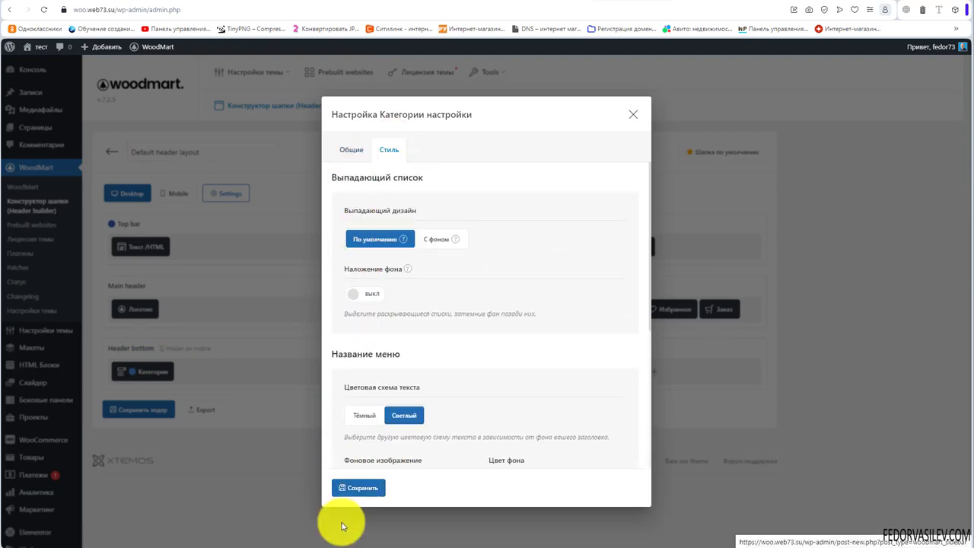
{"action": "left_click", "coordinate": [362, 490]}
- Open the mobile header's Мобильное меню settings, and view the storefront's opened mobile menu in iPhone SE device emulation
{"action": "left_click", "coordinate": [174, 193]}
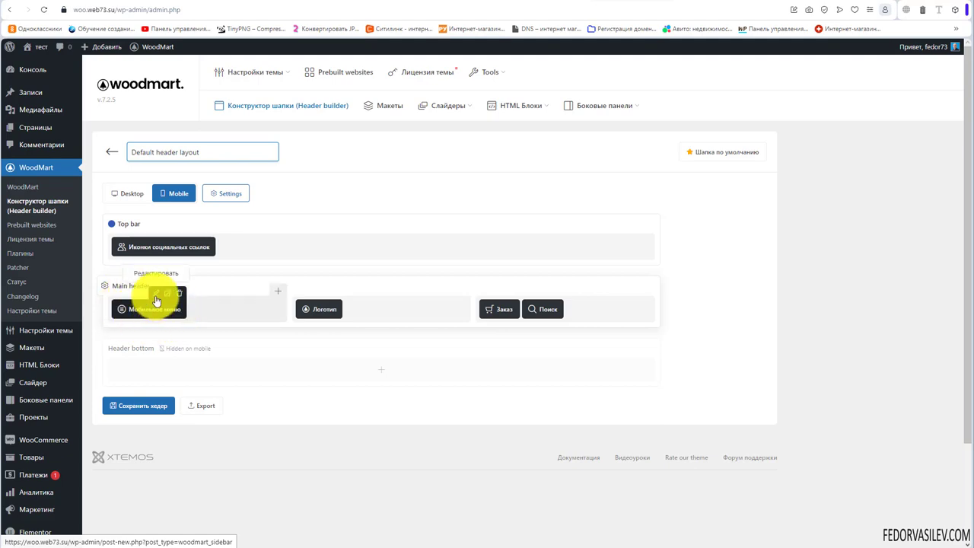
{"action": "left_click", "coordinate": [156, 297]}
{"action": "left_click", "coordinate": [704, 5]}
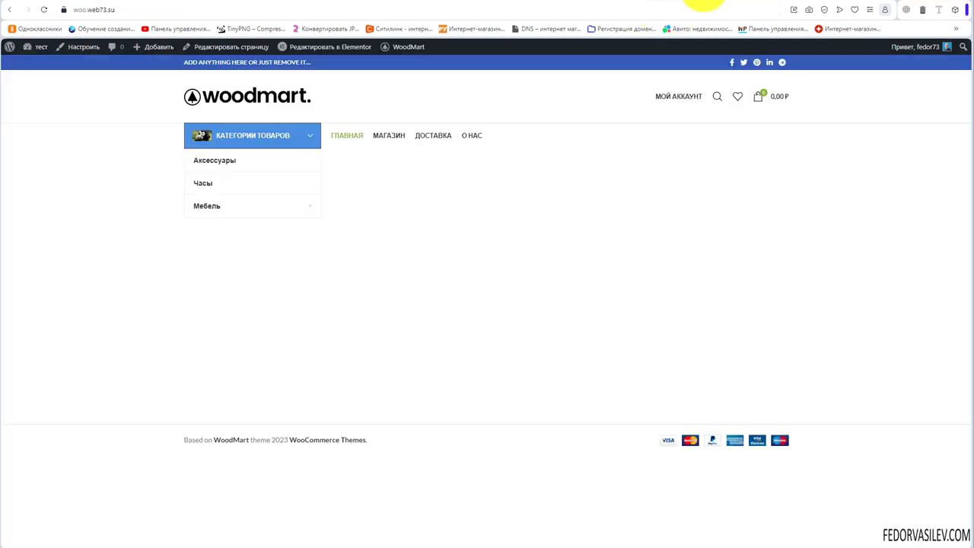
{"action": "right_click", "coordinate": [308, 264]}
{"action": "left_click", "coordinate": [333, 446]}
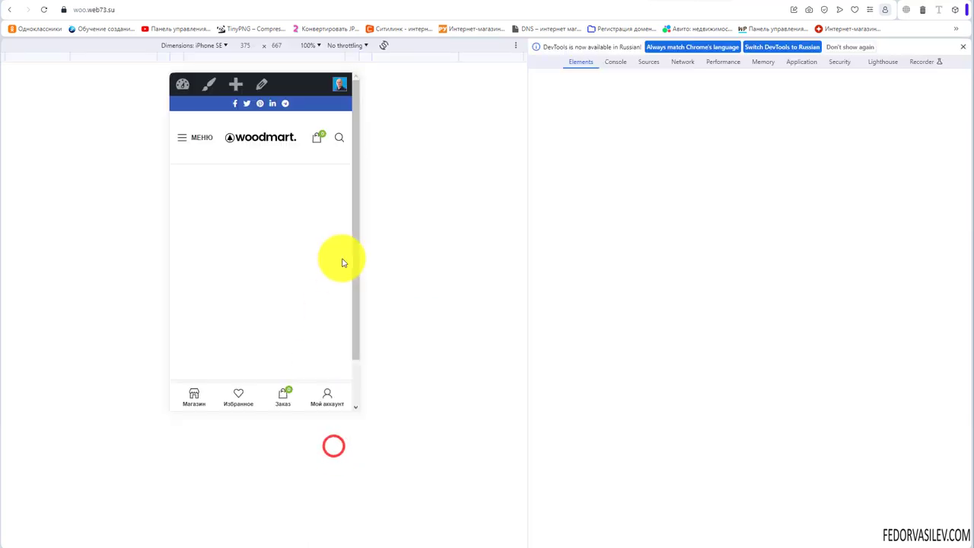
{"action": "left_click", "coordinate": [187, 135]}
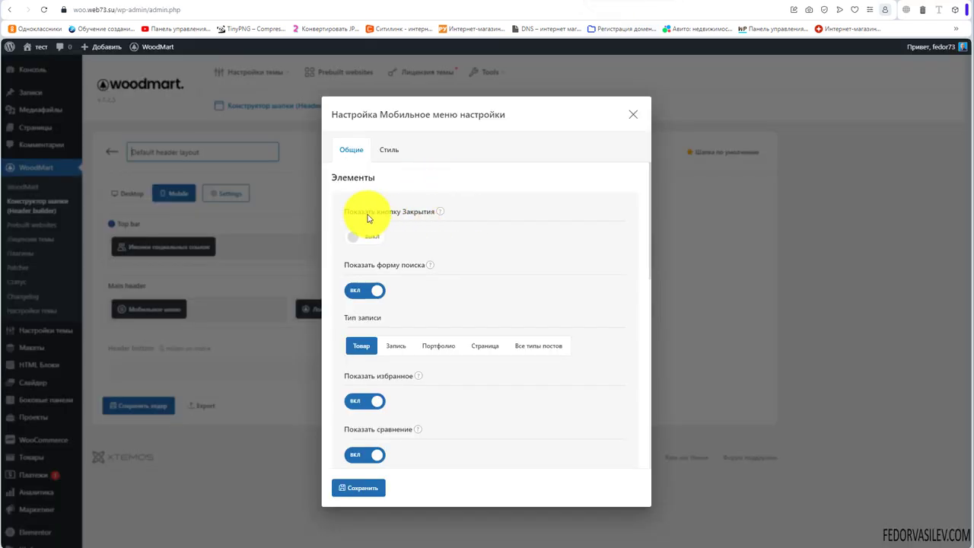
- Turn on the Показать кнопку Закрытия option for the mobile menu and view its preview
{"action": "mouse_move", "coordinate": [444, 218]}
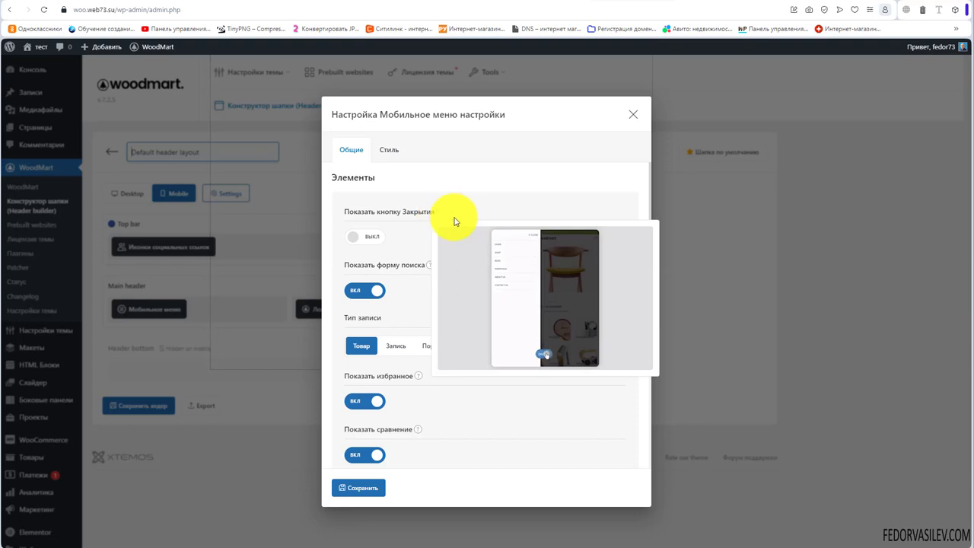
{"action": "left_click", "coordinate": [374, 238]}
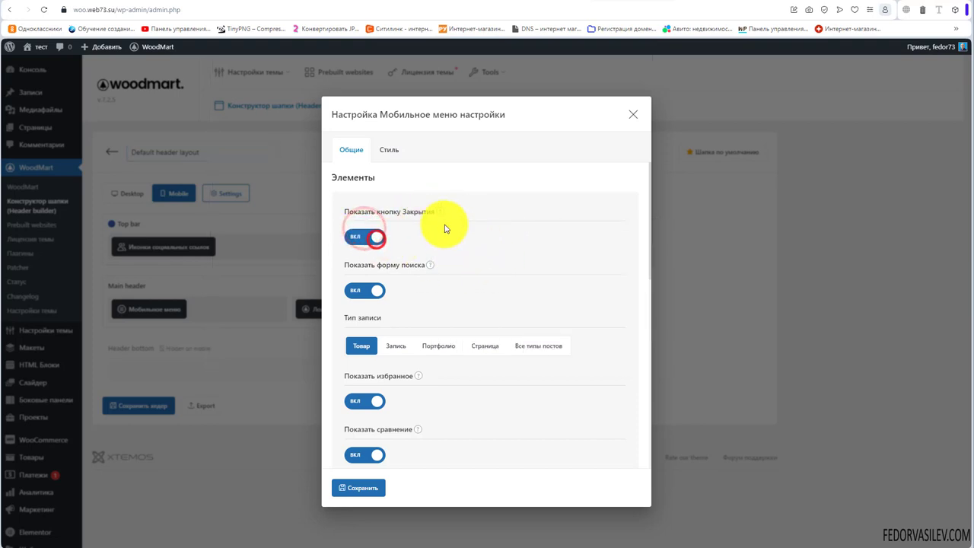
{"action": "mouse_move", "coordinate": [444, 219]}
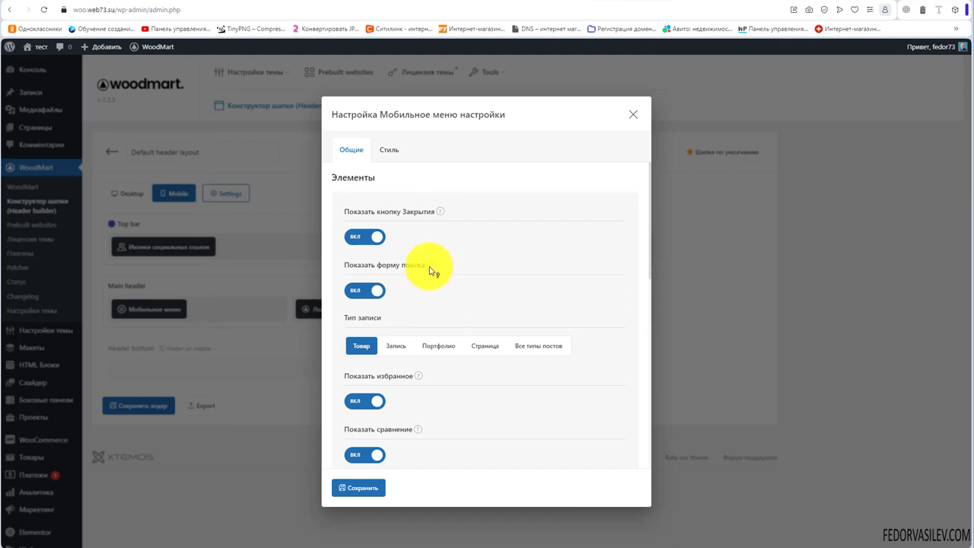
- Examine the mobile menu's search form, post type, favourites and comparison display options
{"action": "mouse_move", "coordinate": [434, 272]}
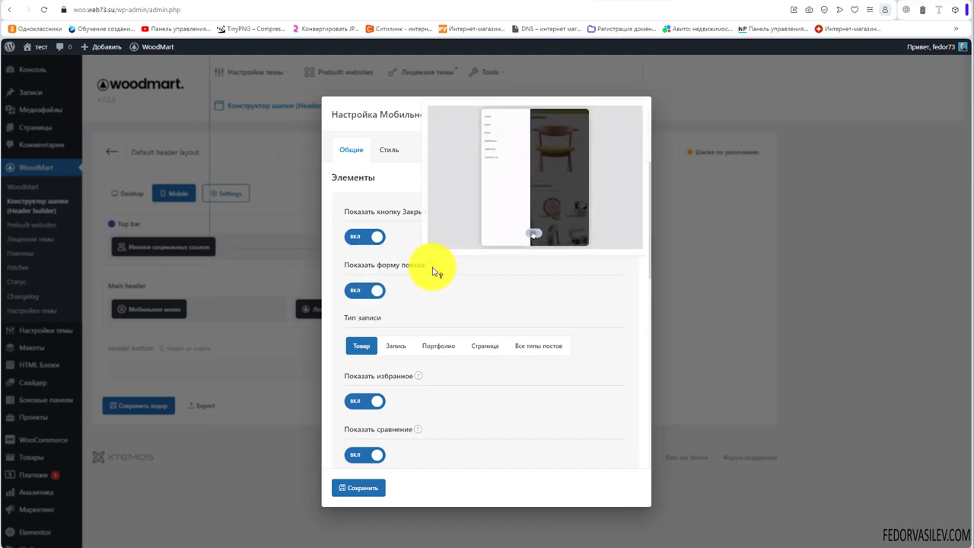
{"action": "left_click", "coordinate": [370, 292]}
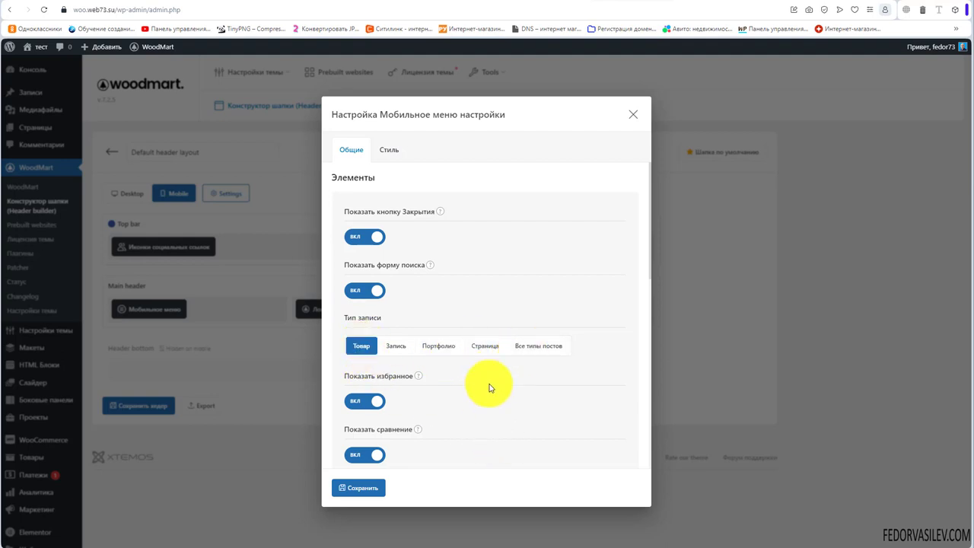
{"action": "scroll", "coordinate": [489, 382], "scroll_direction": "down", "scroll_amount": 2}
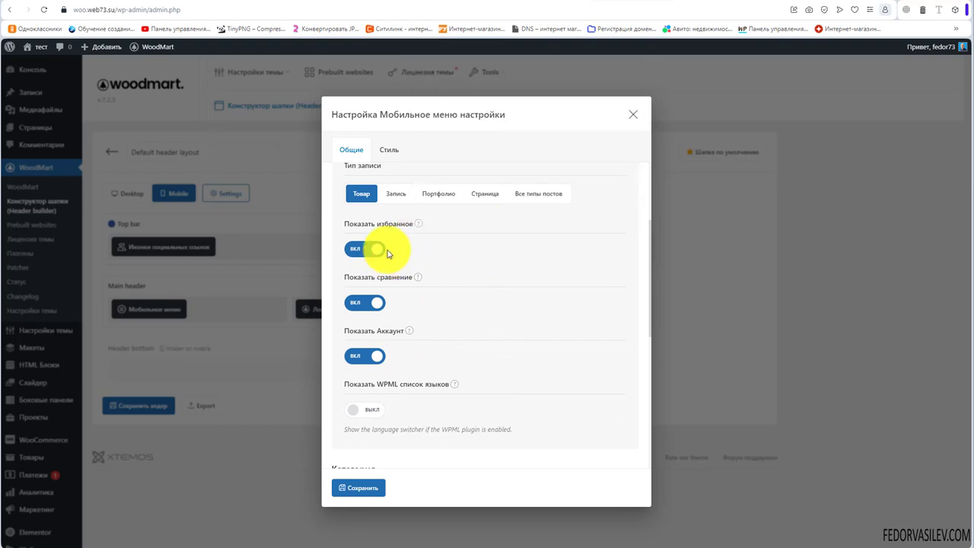
{"action": "mouse_move", "coordinate": [417, 279]}
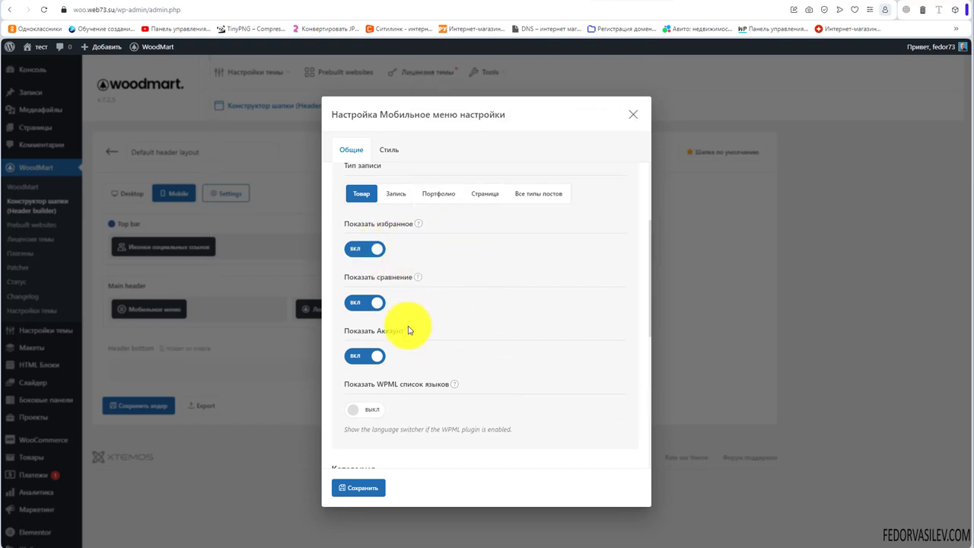
- Close the storefront's device emulation to view the desktop account link, and examine the mobile menu's Показать WPML список языков option
{"action": "left_click", "coordinate": [701, 1]}
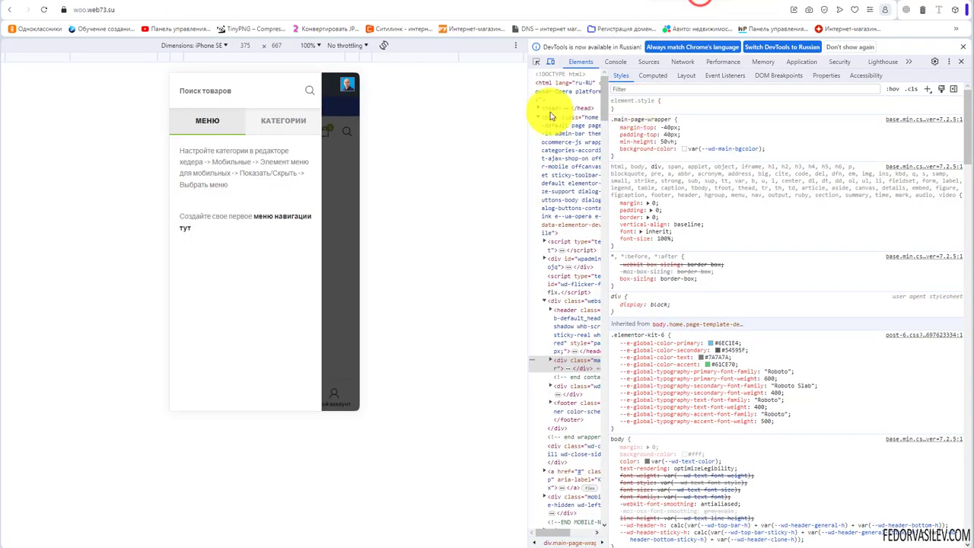
{"action": "left_click", "coordinate": [960, 61]}
{"action": "left_click", "coordinate": [838, 176]}
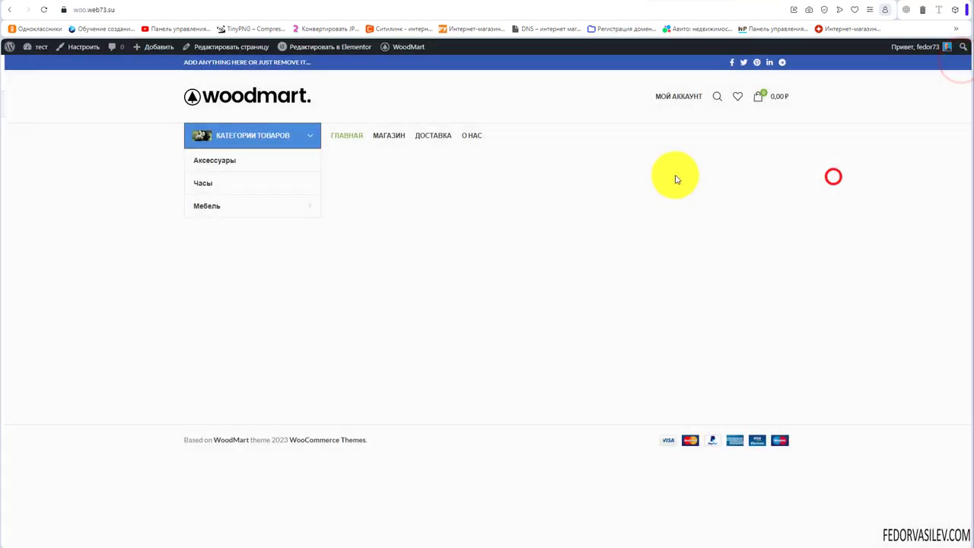
{"action": "mouse_move", "coordinate": [683, 103]}
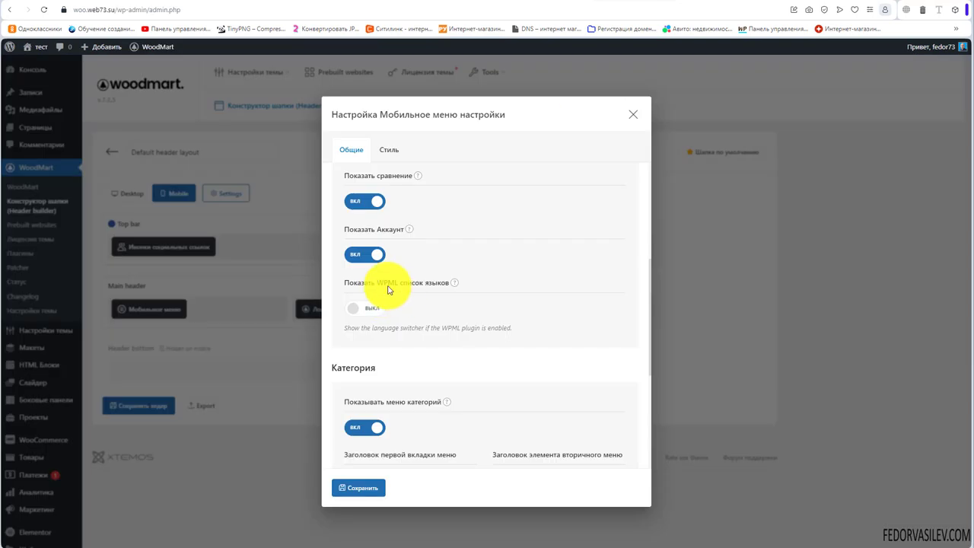
{"action": "mouse_move", "coordinate": [455, 284]}
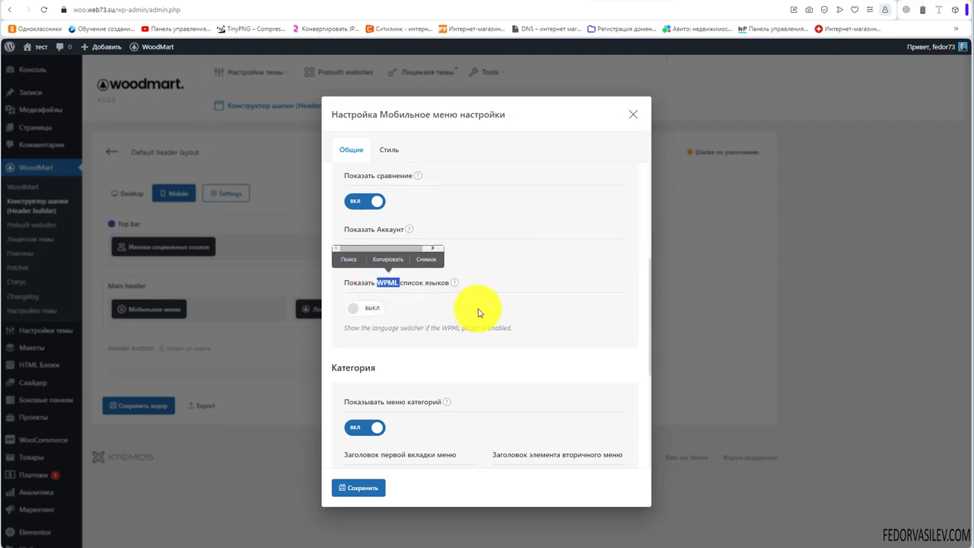
- Turn off Показывать меню категорий in the mobile menu settings, and save both the element and the header
{"action": "left_click", "coordinate": [409, 288]}
{"action": "left_click", "coordinate": [460, 283]}
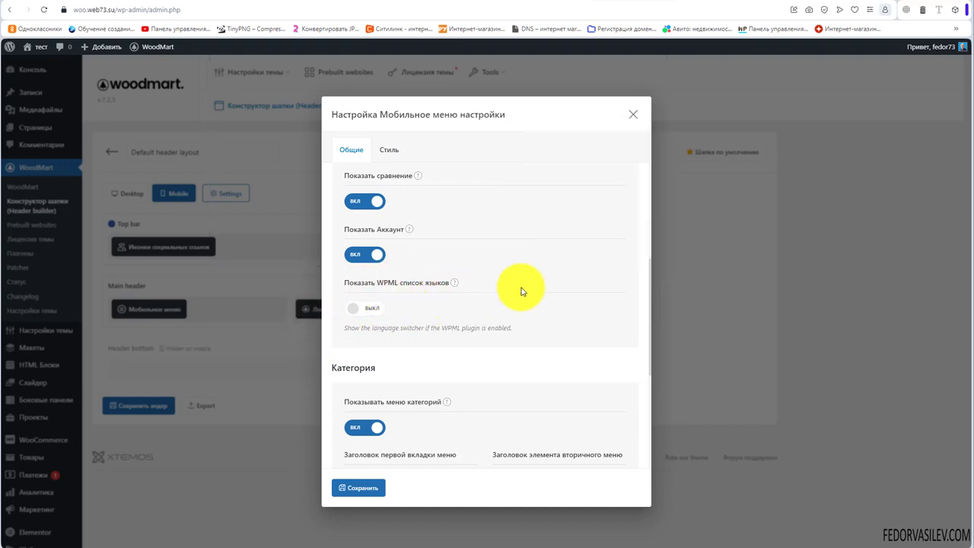
{"action": "scroll", "coordinate": [523, 292], "scroll_direction": "down", "scroll_amount": 2}
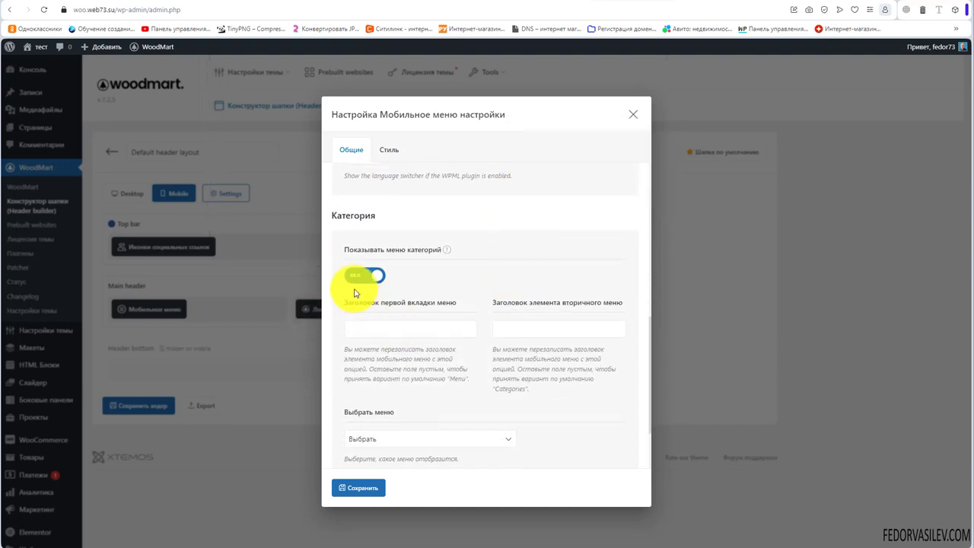
{"action": "mouse_move", "coordinate": [449, 253]}
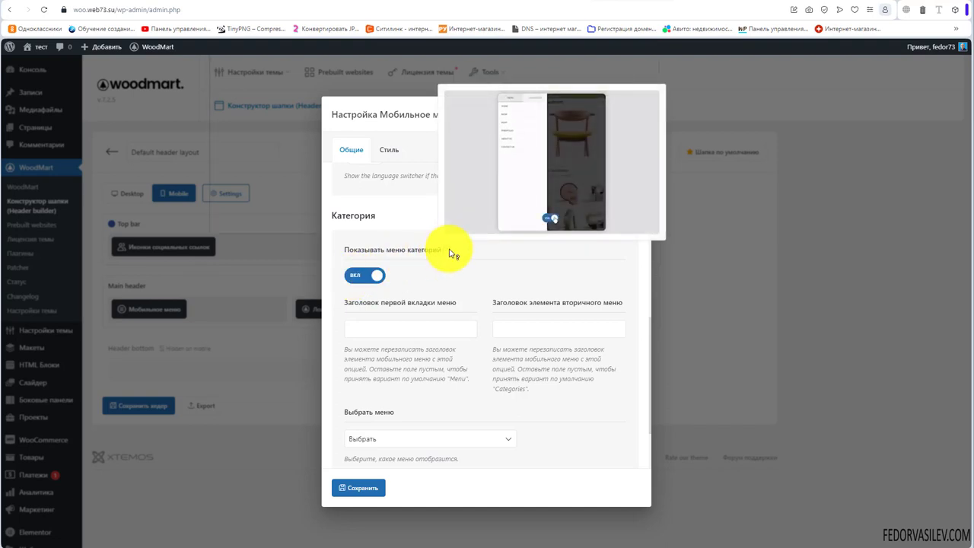
{"action": "left_click", "coordinate": [360, 276]}
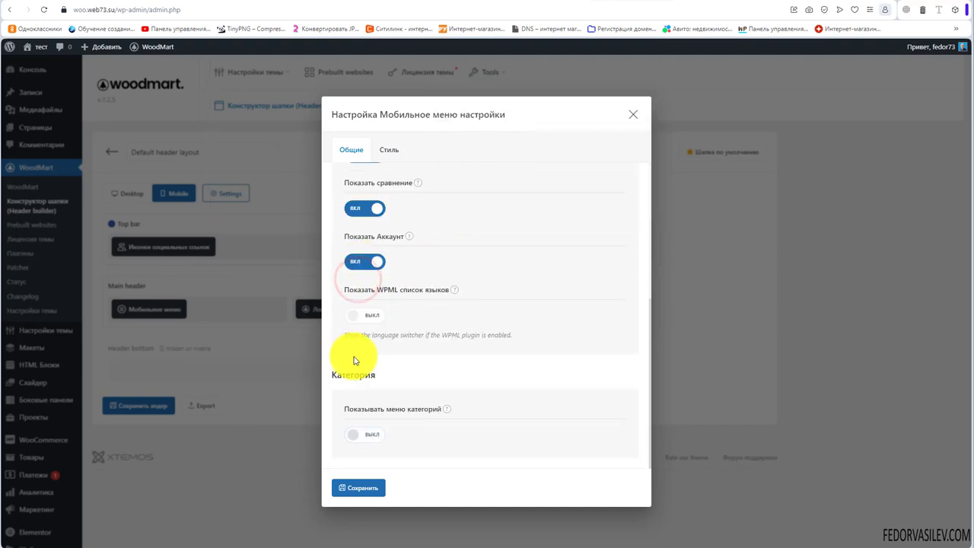
{"action": "left_click", "coordinate": [359, 487]}
{"action": "left_click", "coordinate": [139, 405]}
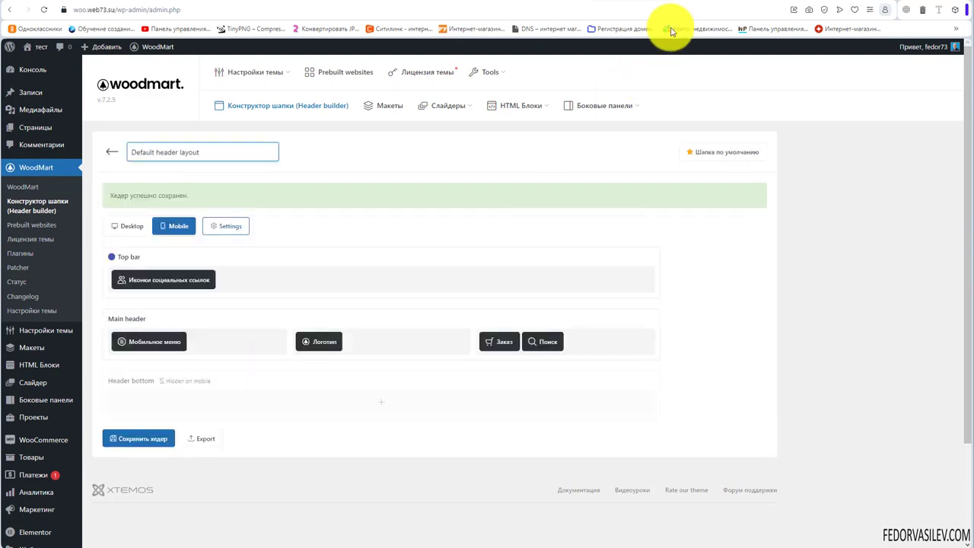
- Reload the storefront in iPhone SE emulation and view its mobile menu, closing and reopening it
{"action": "left_click", "coordinate": [655, 11]}
{"action": "left_click", "coordinate": [43, 9]}
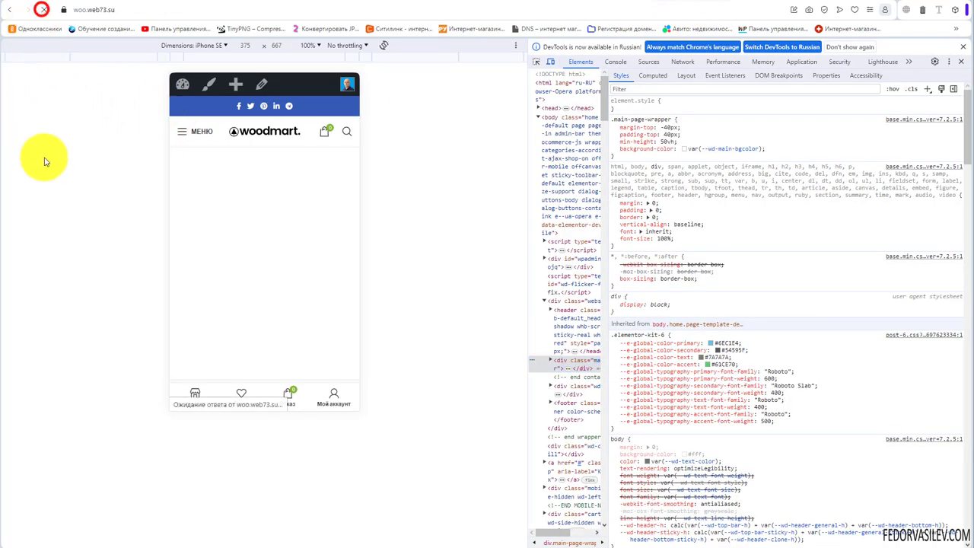
{"action": "left_click", "coordinate": [178, 131]}
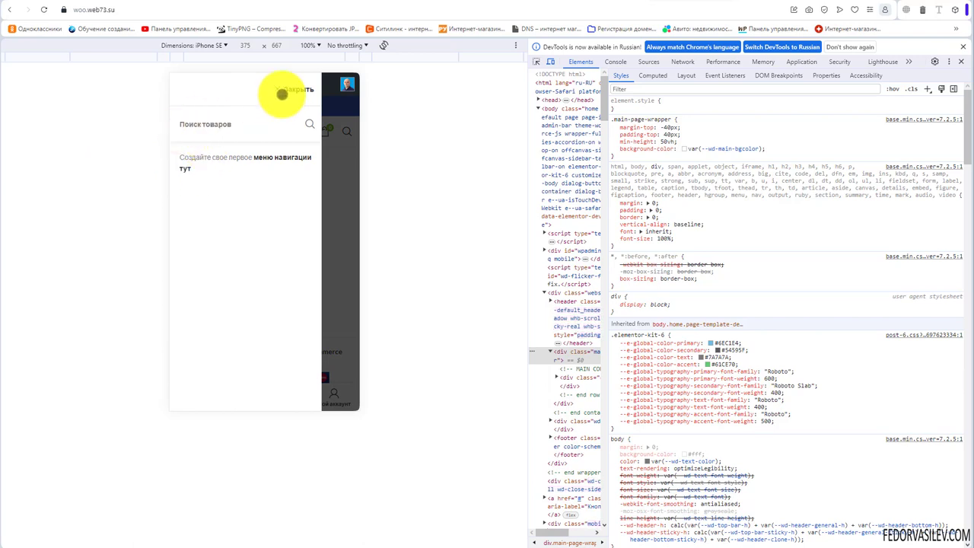
{"action": "left_click", "coordinate": [286, 88]}
{"action": "left_click", "coordinate": [177, 130]}
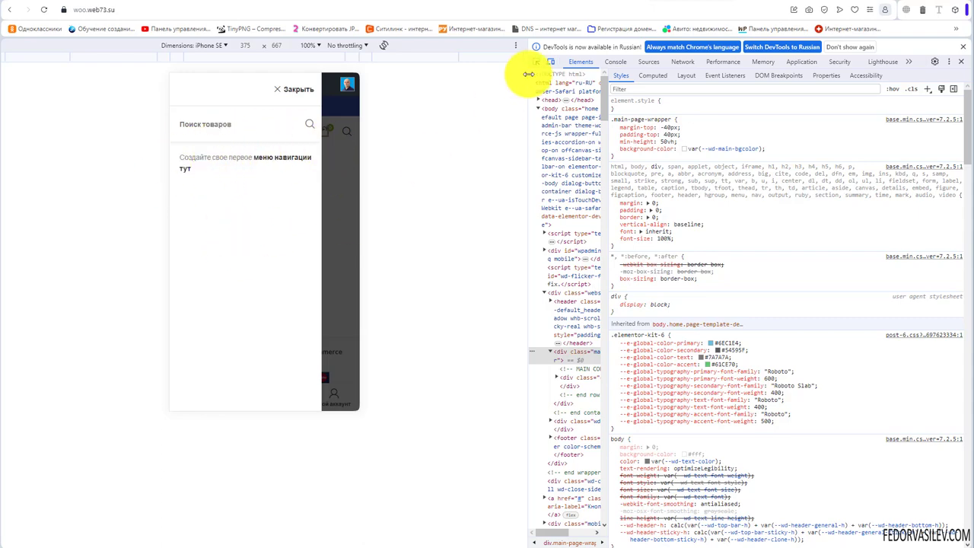
- Return to the header builder and reopen the mobile header's Мобильное меню settings for review
{"action": "left_click", "coordinate": [625, 6]}
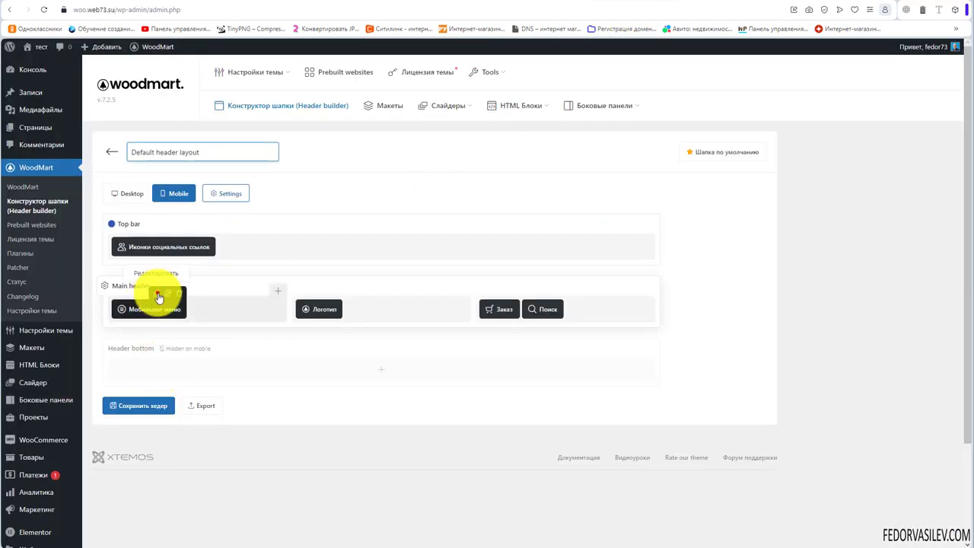
{"action": "left_click", "coordinate": [158, 294]}
{"action": "scroll", "coordinate": [487, 327], "scroll_direction": "down", "scroll_amount": 5}
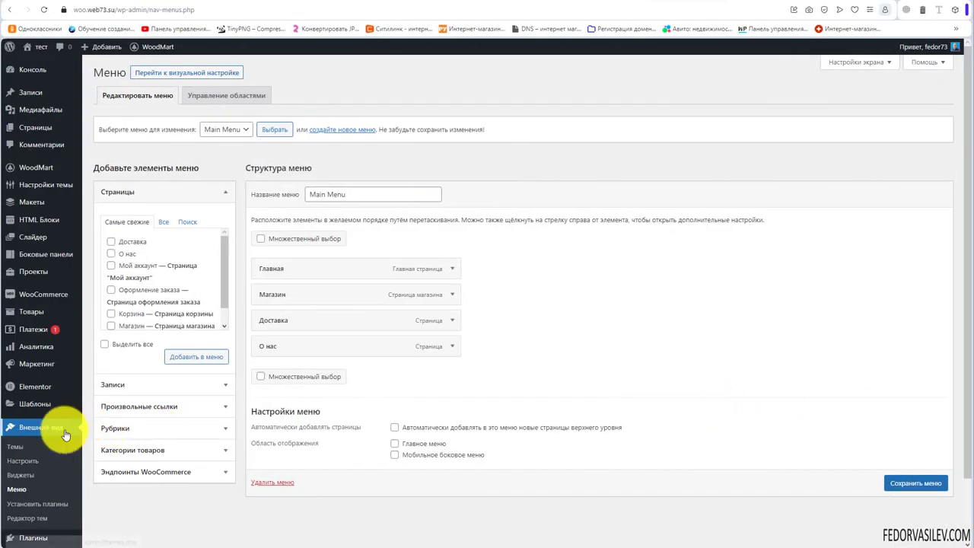
- On the WordPress menus page, assign Main Menu to the Мобильное боковое меню display location and save the menu
{"action": "scroll", "coordinate": [46, 426], "scroll_direction": "down", "scroll_amount": 1}
{"action": "scroll", "coordinate": [152, 443], "scroll_direction": "up", "scroll_amount": 1}
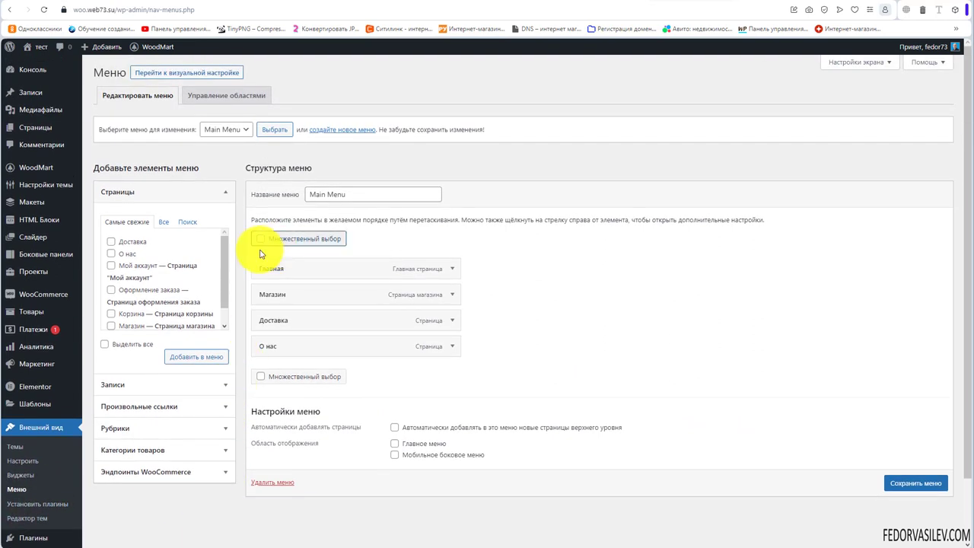
{"action": "left_click_drag", "start_coordinate": [266, 270], "coordinate": [297, 274]}
{"action": "left_click_drag", "start_coordinate": [301, 324], "coordinate": [304, 327]}
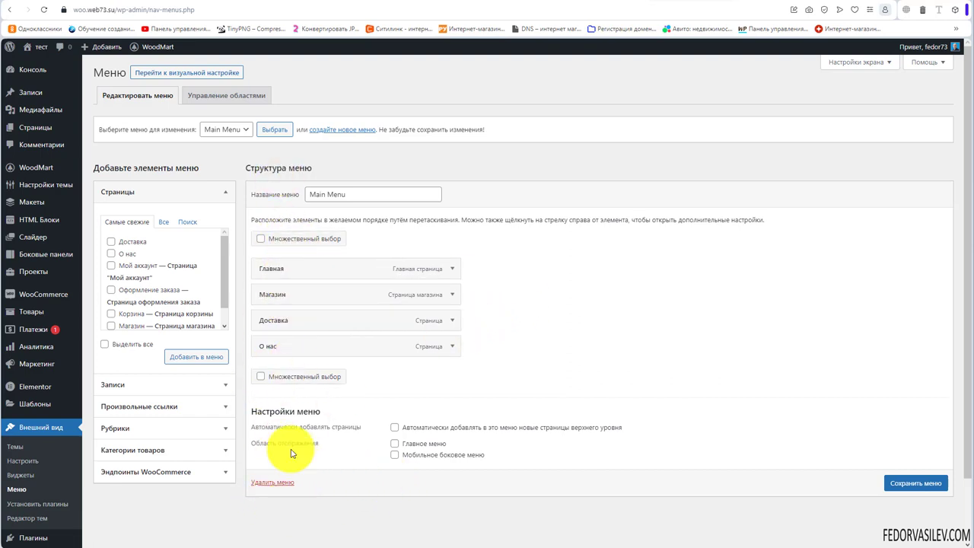
{"action": "left_click", "coordinate": [394, 454]}
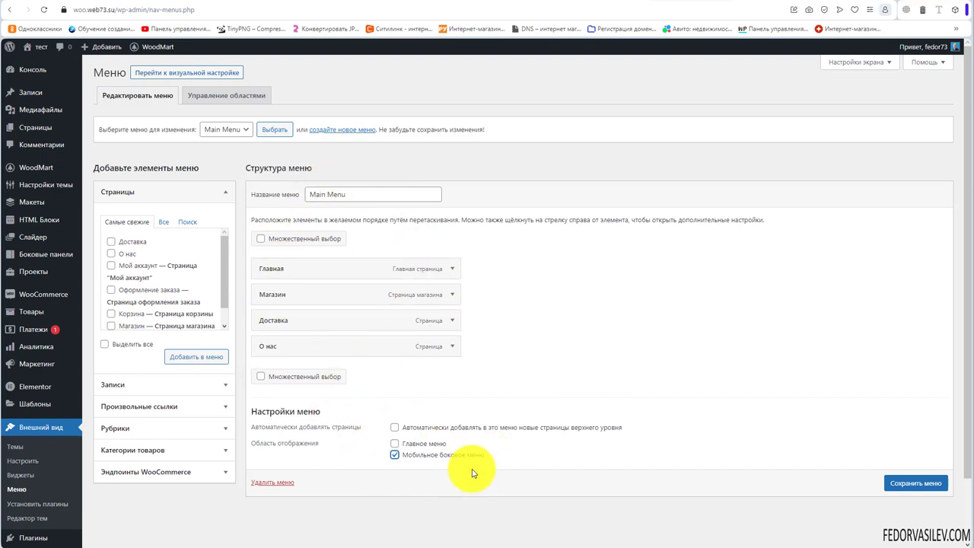
{"action": "left_click", "coordinate": [892, 486]}
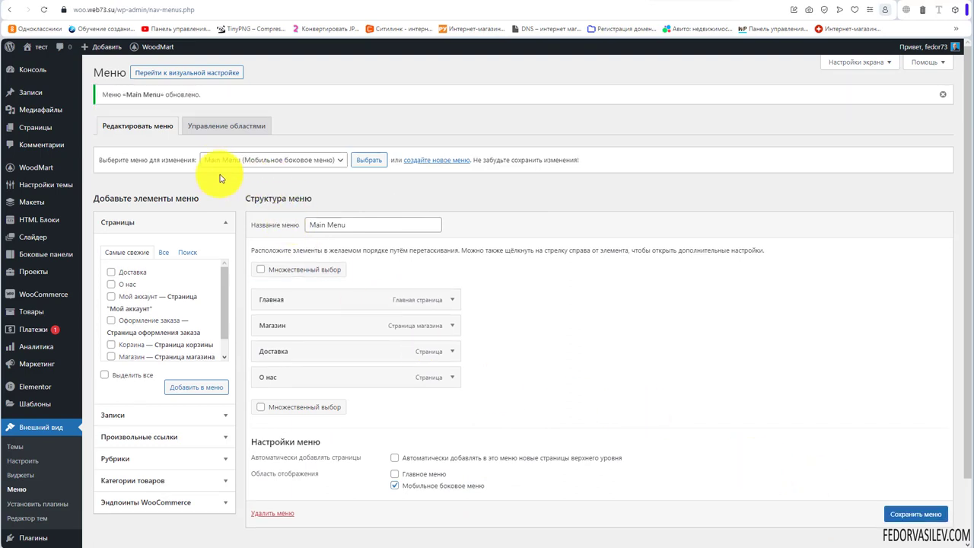
{"action": "left_click", "coordinate": [248, 161]}
{"action": "left_click", "coordinate": [248, 161]}
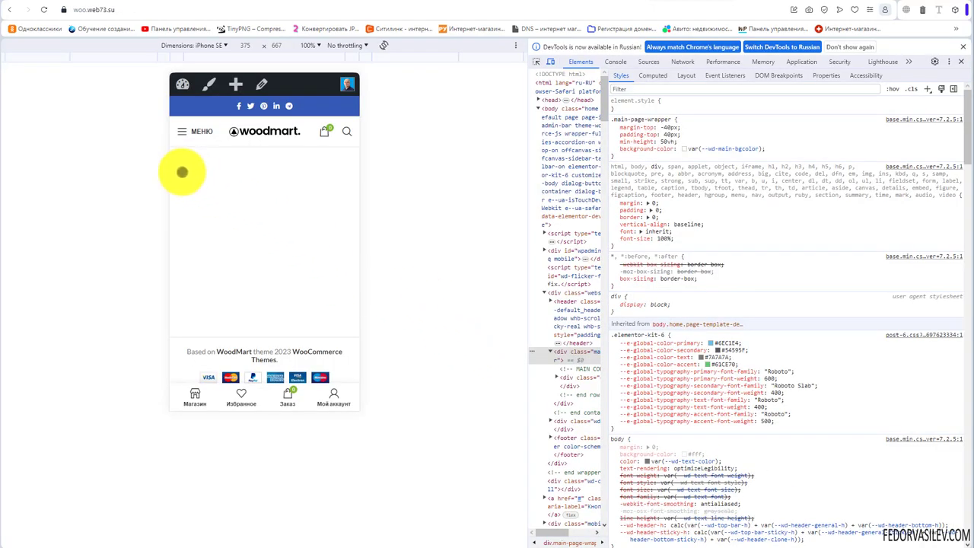
- View the storefront's mobile menu, expand and collapse the Мой аккаунт submenu, and close the menu
{"action": "left_click", "coordinate": [182, 136]}
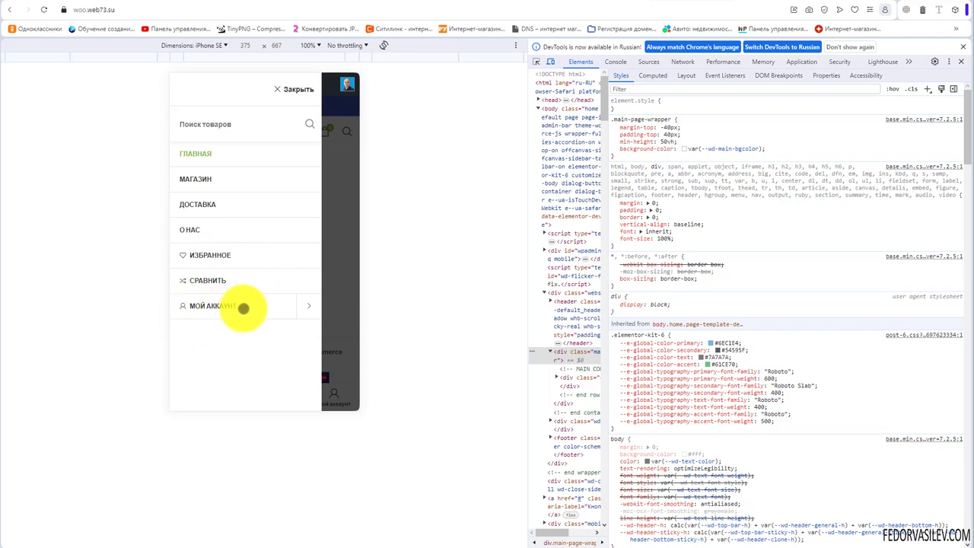
{"action": "left_click", "coordinate": [306, 306]}
{"action": "scroll", "coordinate": [228, 315], "scroll_direction": "down", "scroll_amount": 1}
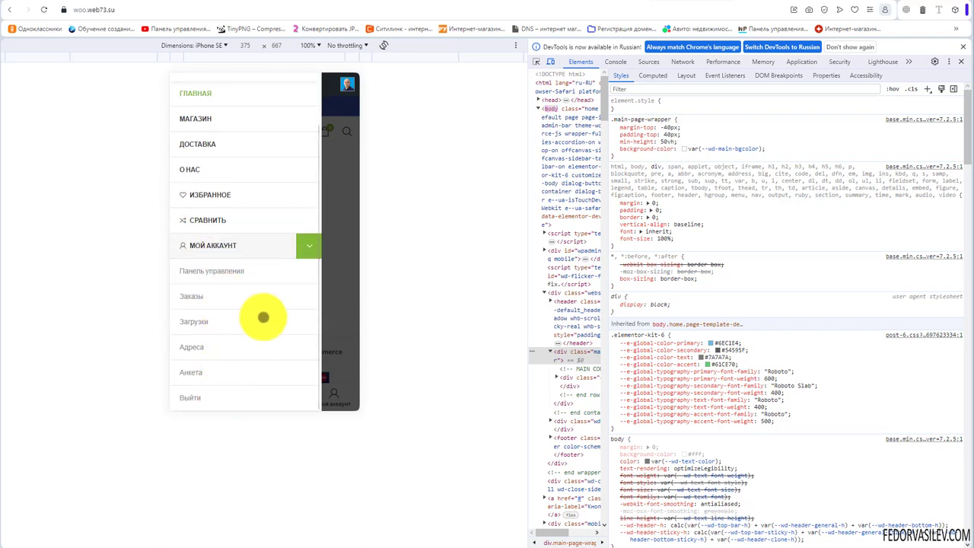
{"action": "left_click", "coordinate": [309, 244]}
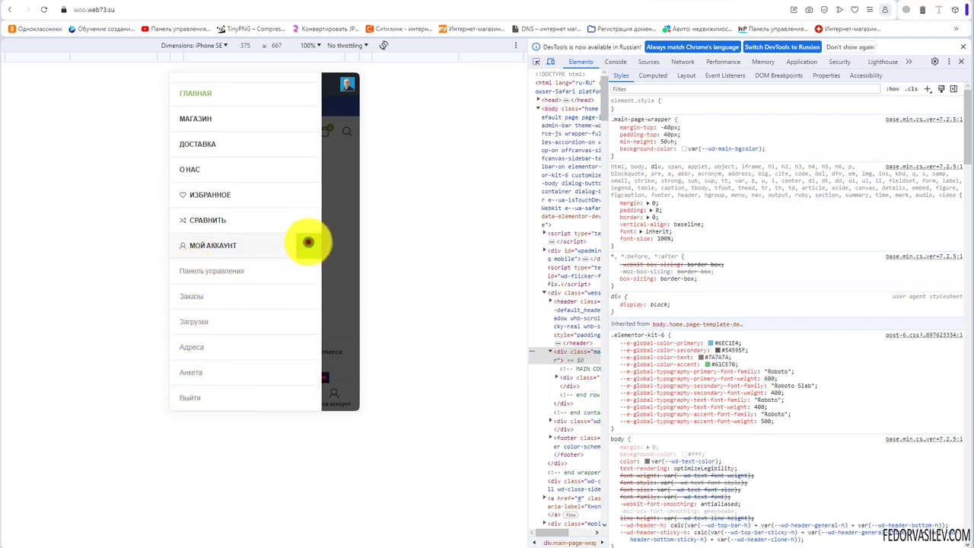
{"action": "left_click", "coordinate": [290, 91]}
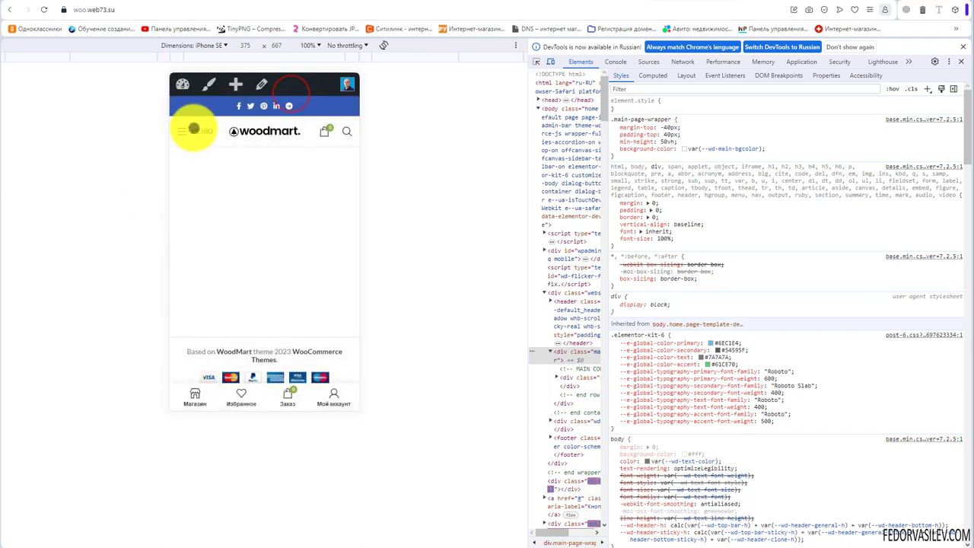
- Open the Магазин page from the storefront's mobile menu, view its Категории list, and reopen the mobile menu
{"action": "scroll", "coordinate": [234, 236], "scroll_direction": "down", "scroll_amount": 1}
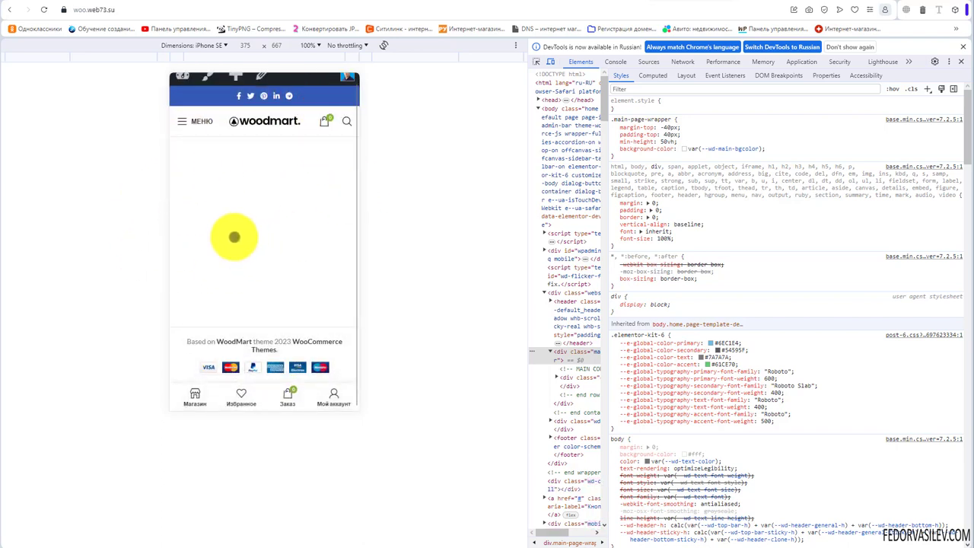
{"action": "scroll", "coordinate": [235, 237], "scroll_direction": "up", "scroll_amount": 1}
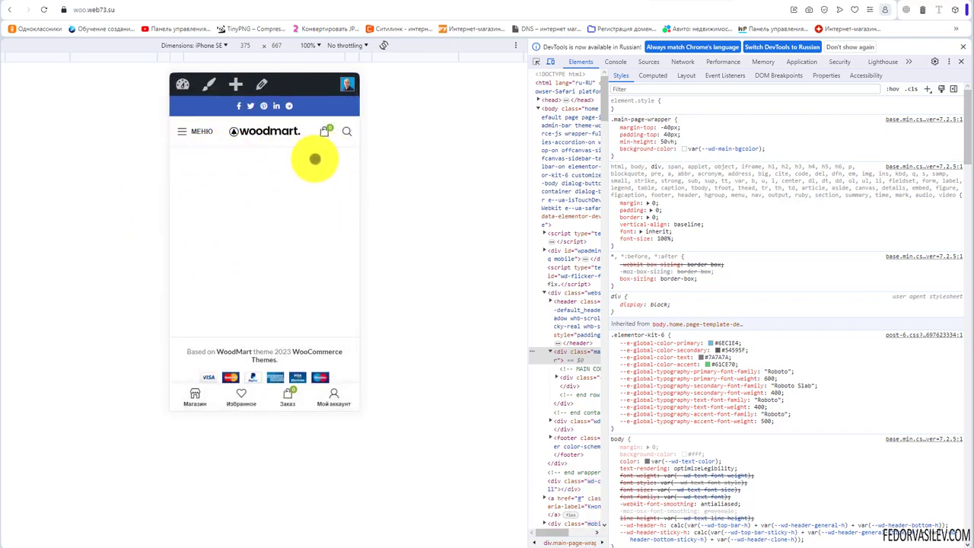
{"action": "left_click", "coordinate": [185, 131]}
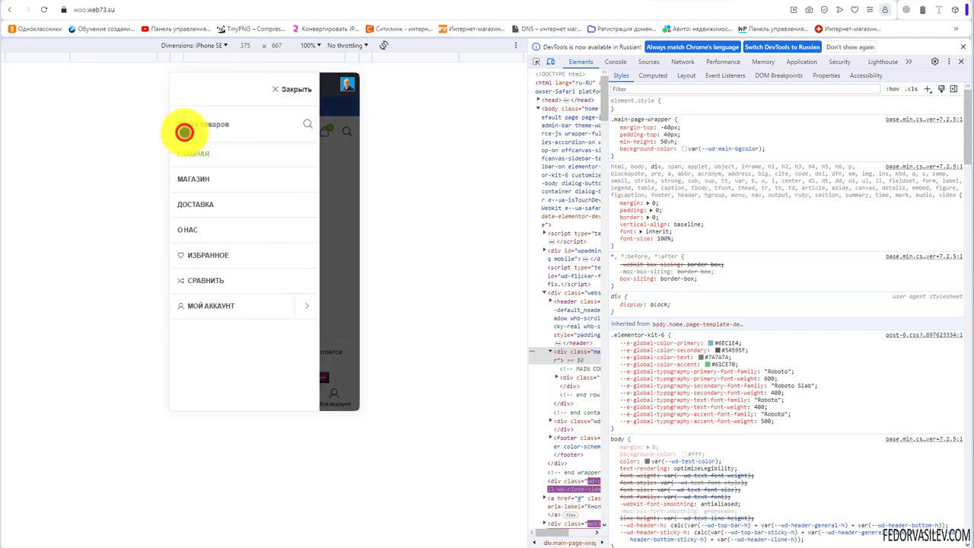
{"action": "left_click", "coordinate": [199, 177]}
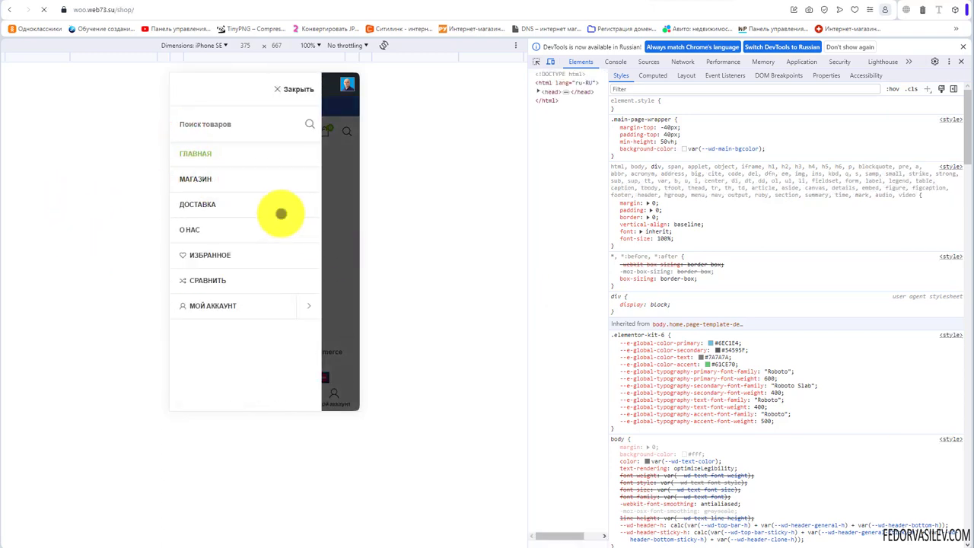
{"action": "left_click", "coordinate": [287, 188]}
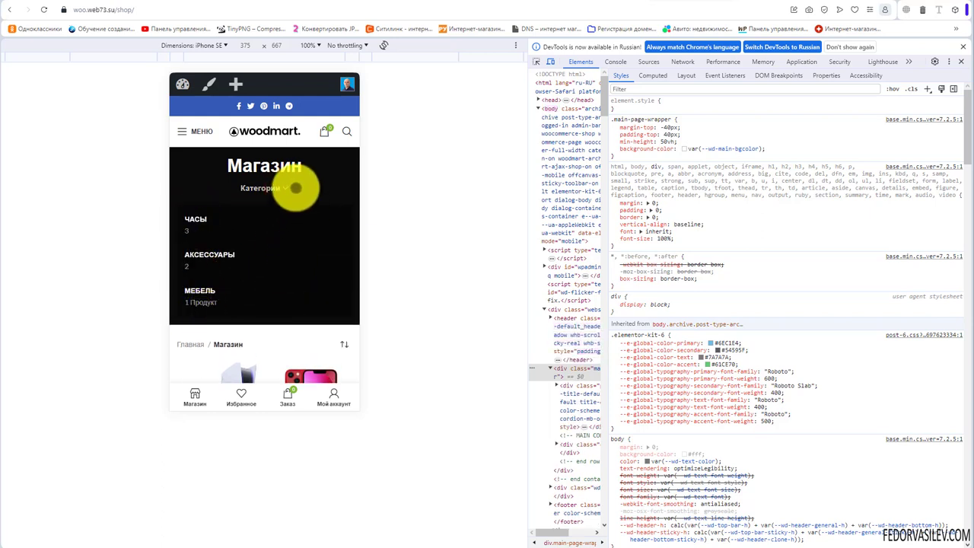
{"action": "left_click", "coordinate": [296, 188]}
{"action": "left_click", "coordinate": [189, 130]}
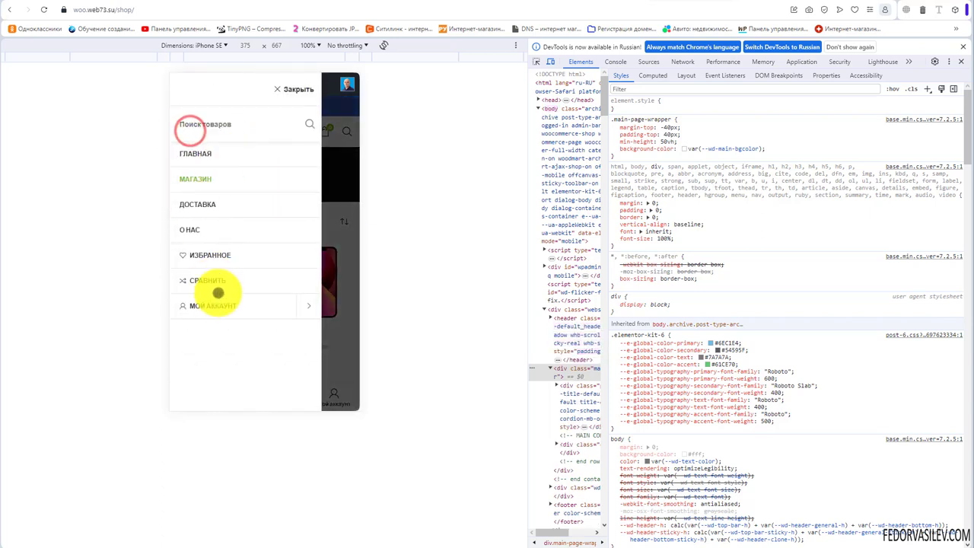
- Turn on Показывать меню категорий for the Мобильное меню element with the категории menu, and save the element and header
{"action": "left_click", "coordinate": [590, 6]}
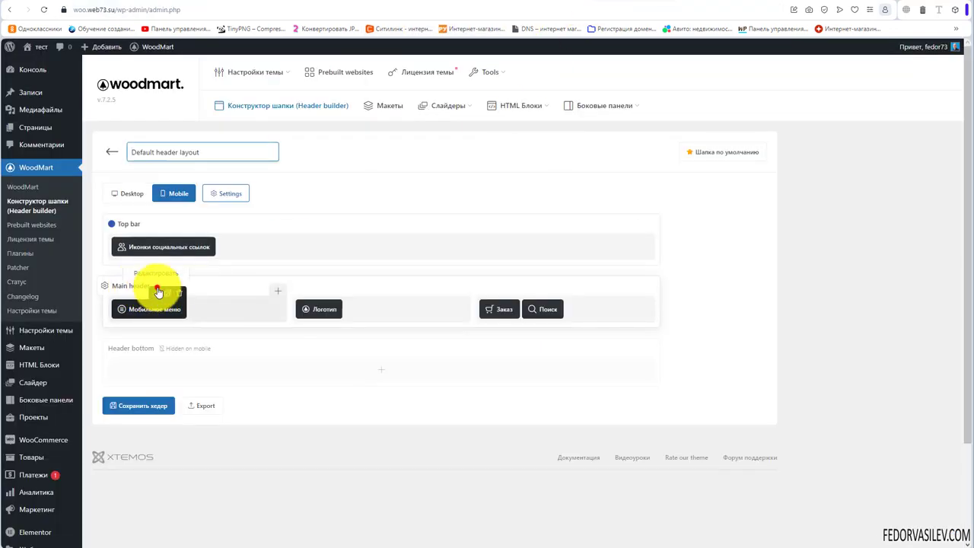
{"action": "left_click", "coordinate": [158, 291]}
{"action": "left_click", "coordinate": [386, 150]}
{"action": "left_click", "coordinate": [330, 150]}
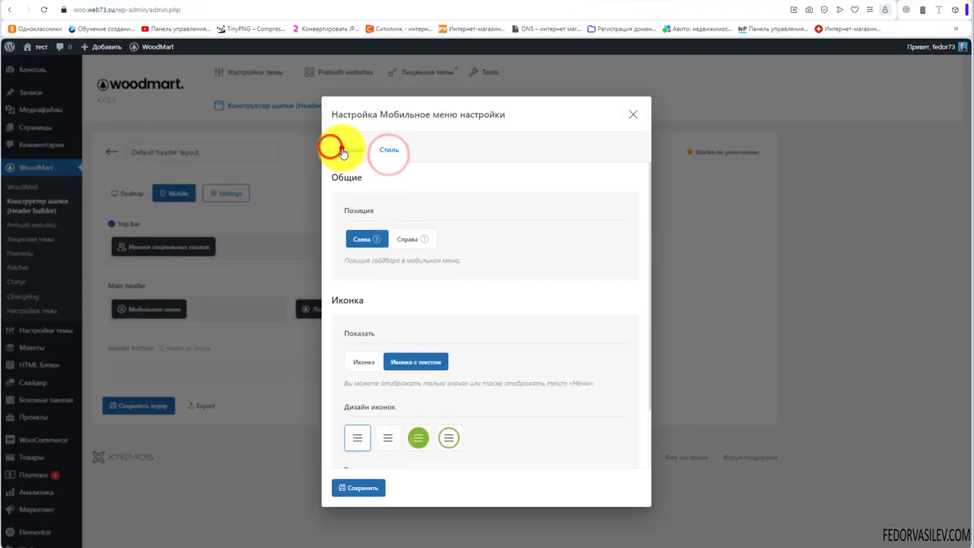
{"action": "left_click", "coordinate": [365, 437]}
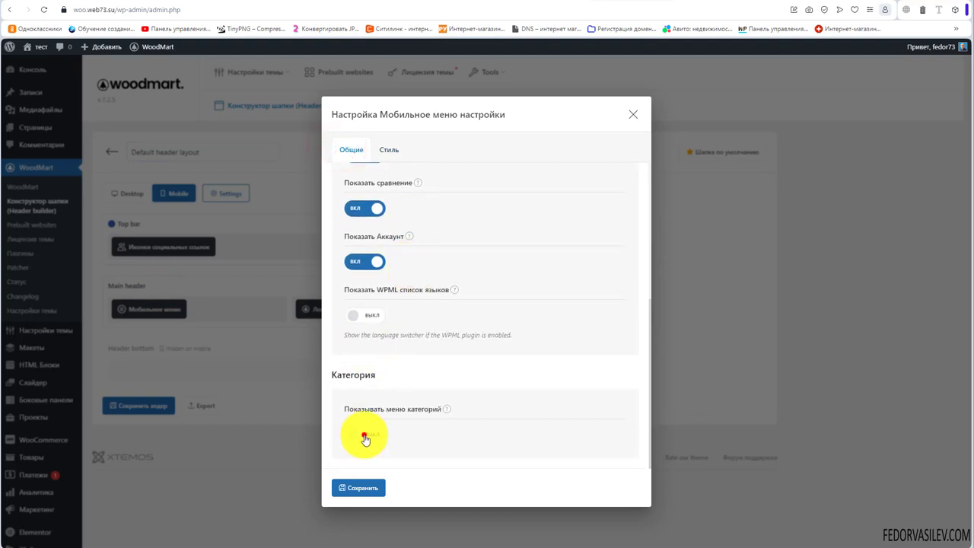
{"action": "scroll", "coordinate": [364, 437], "scroll_direction": "down", "scroll_amount": 4}
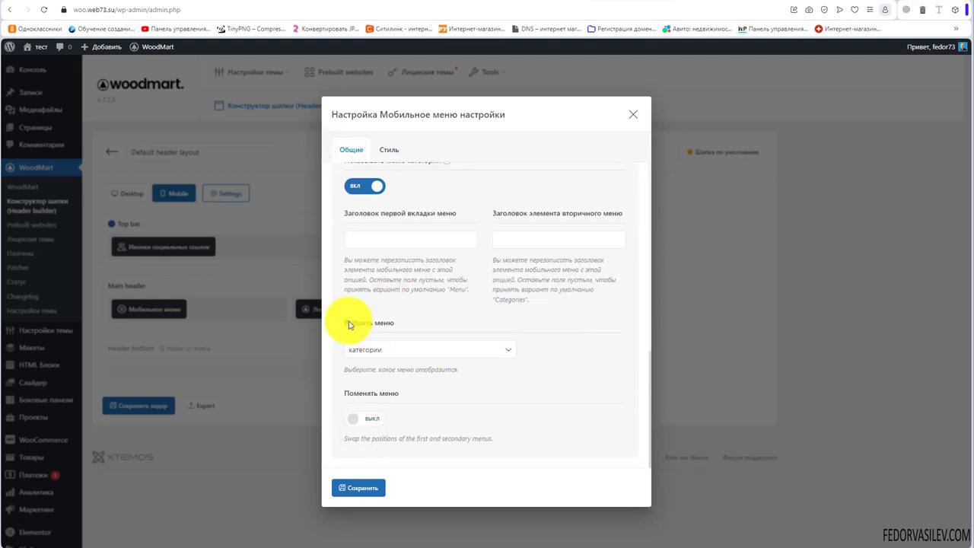
{"action": "left_click", "coordinate": [405, 351]}
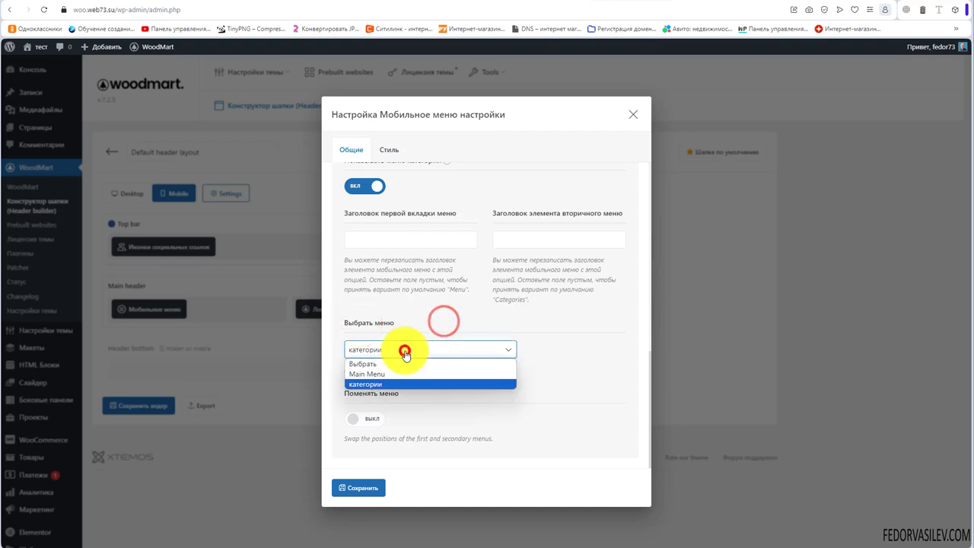
{"action": "left_click", "coordinate": [404, 352]}
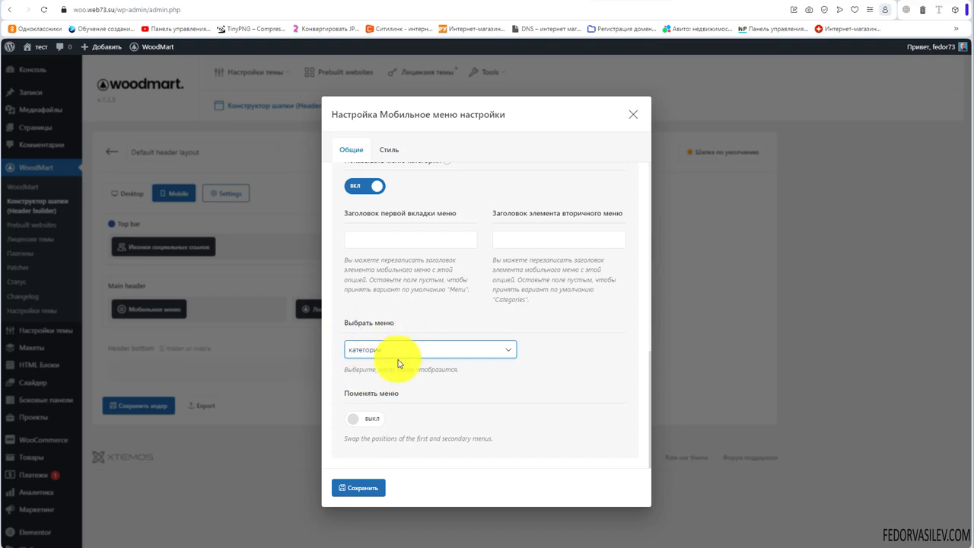
{"action": "left_click", "coordinate": [357, 487]}
{"action": "left_click", "coordinate": [142, 400]}
- Reload the storefront and view the mobile menu's Категории tab, expanding the Мебель category
{"action": "left_click", "coordinate": [45, 9]}
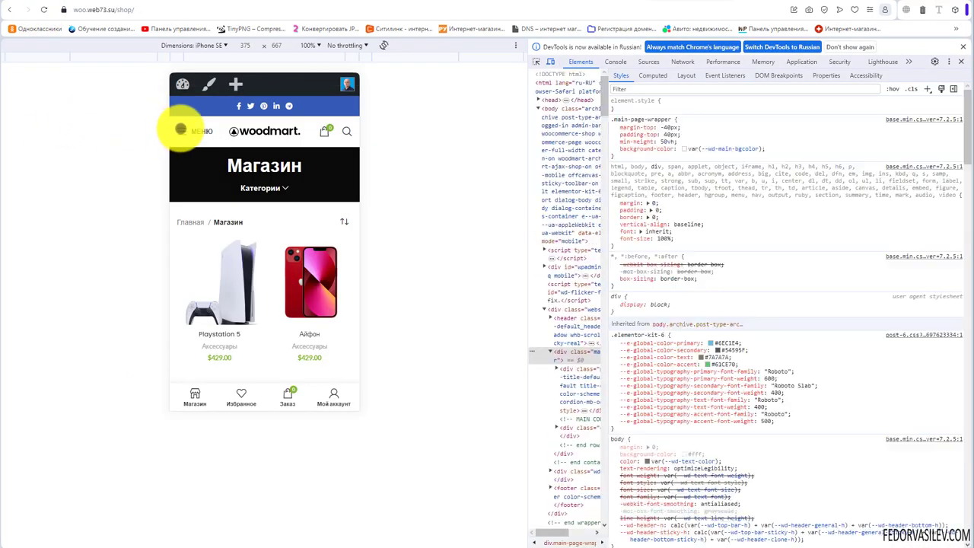
{"action": "left_click", "coordinate": [181, 129]}
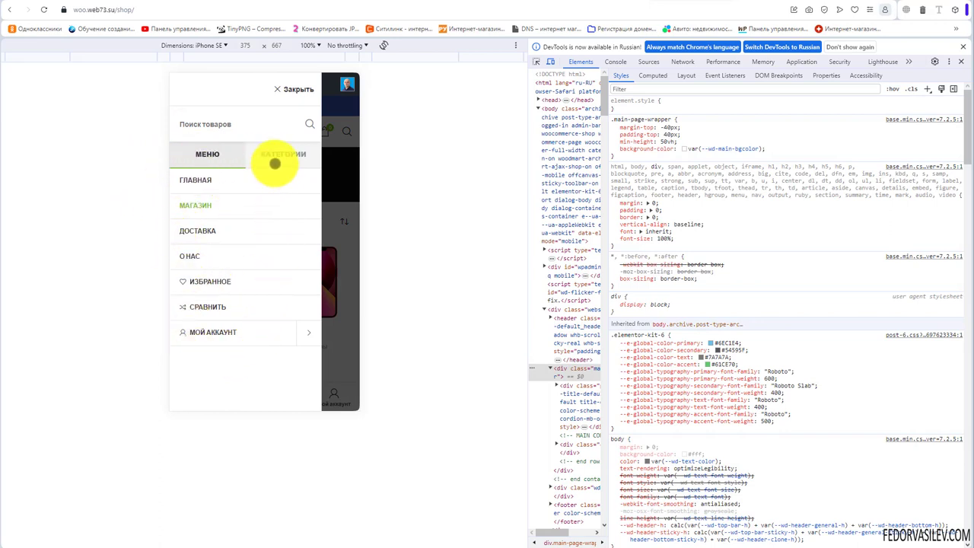
{"action": "left_click", "coordinate": [274, 162]}
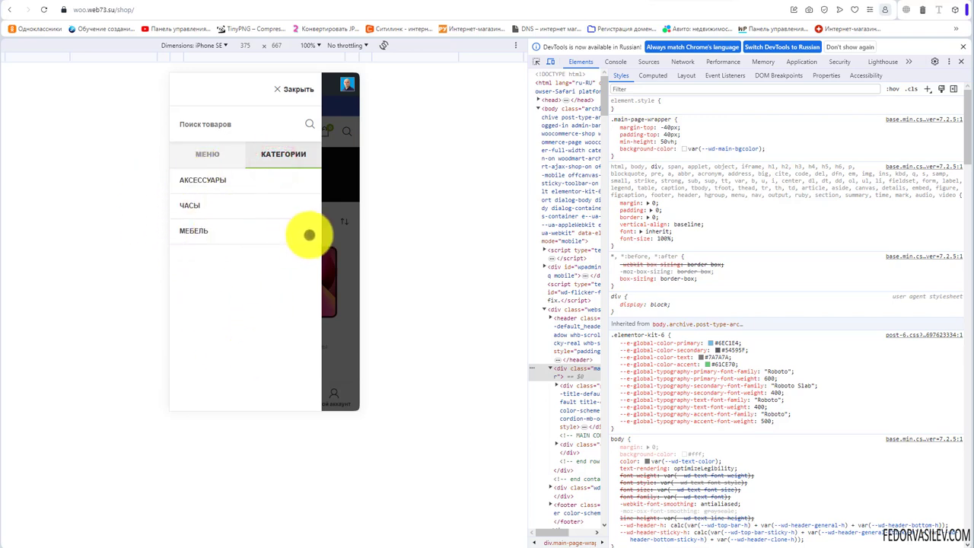
{"action": "left_click", "coordinate": [309, 231]}
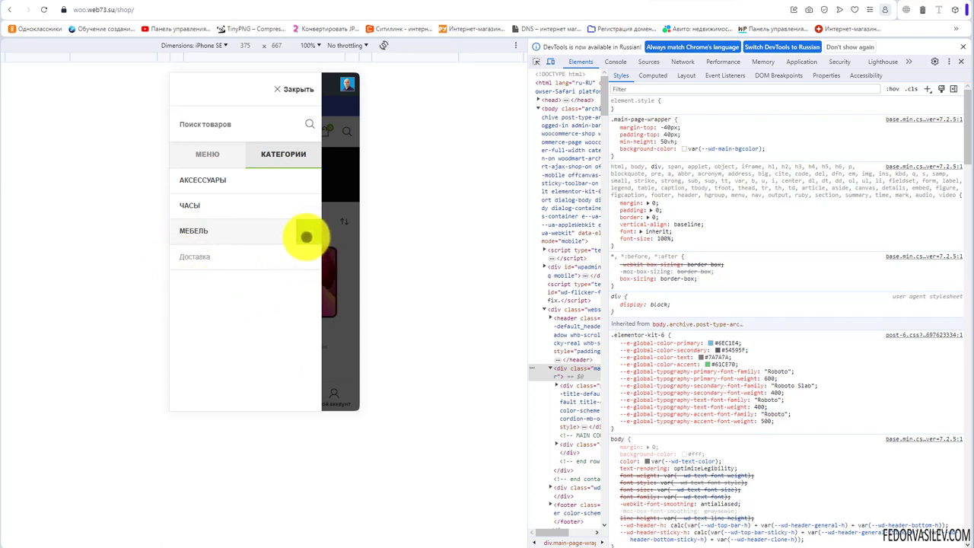
- Collapse the Мебель category in the storefront's mobile menu and view the Меню list
{"action": "left_click", "coordinate": [306, 236]}
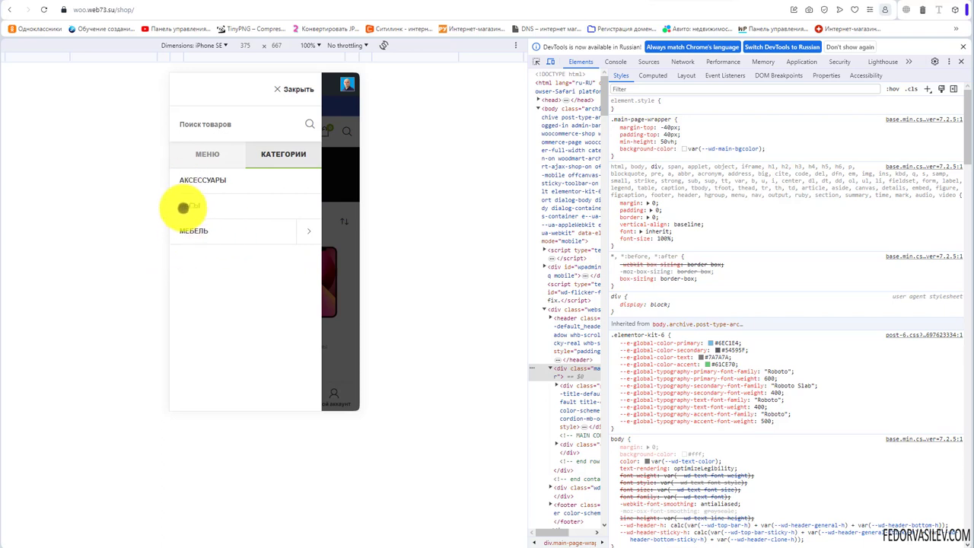
{"action": "left_click", "coordinate": [217, 154]}
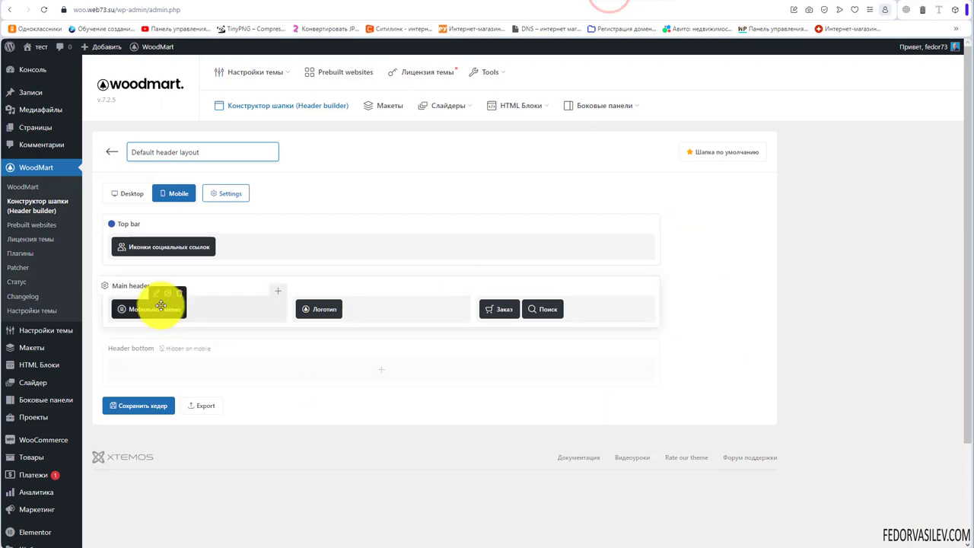
- Turn on Поменять меню for the Мобильное меню element in the header builder, and save the element and the header
{"action": "left_click", "coordinate": [156, 298]}
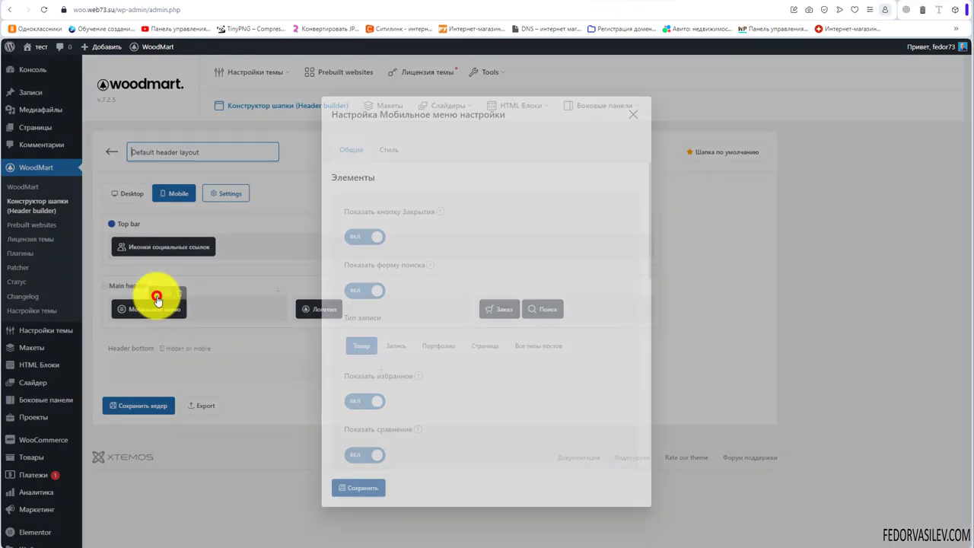
{"action": "scroll", "coordinate": [451, 334], "scroll_direction": "down", "scroll_amount": 5}
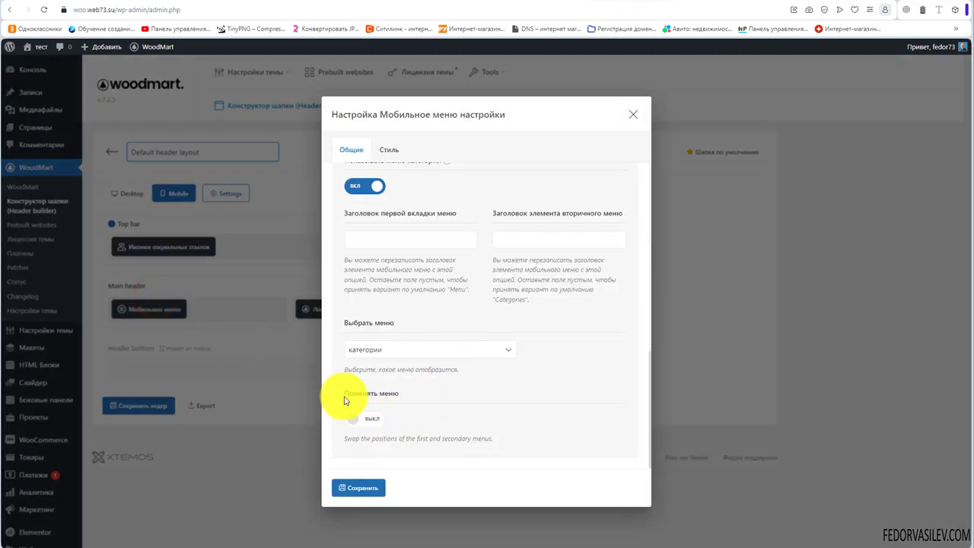
{"action": "left_click", "coordinate": [386, 393]}
{"action": "left_click", "coordinate": [376, 417]}
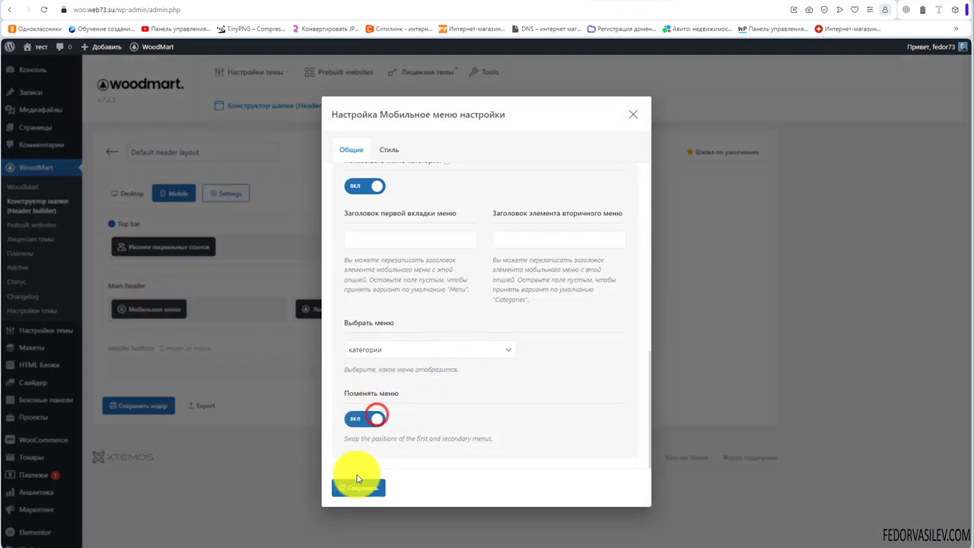
{"action": "left_click", "coordinate": [359, 488]}
{"action": "left_click", "coordinate": [153, 405]}
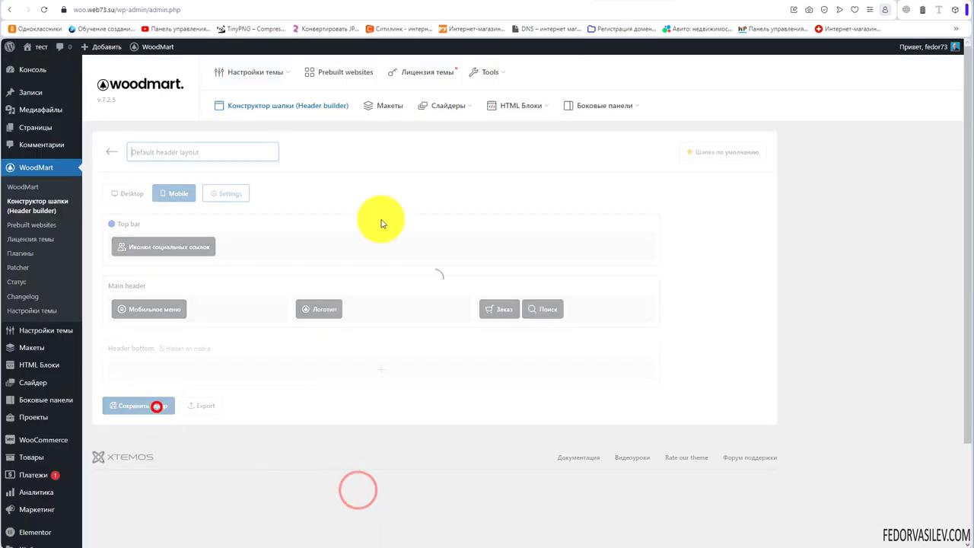
- Reload the storefront, reopen the mobile menu, and view its swapped Категории and Меню lists
{"action": "left_click", "coordinate": [203, 156]}
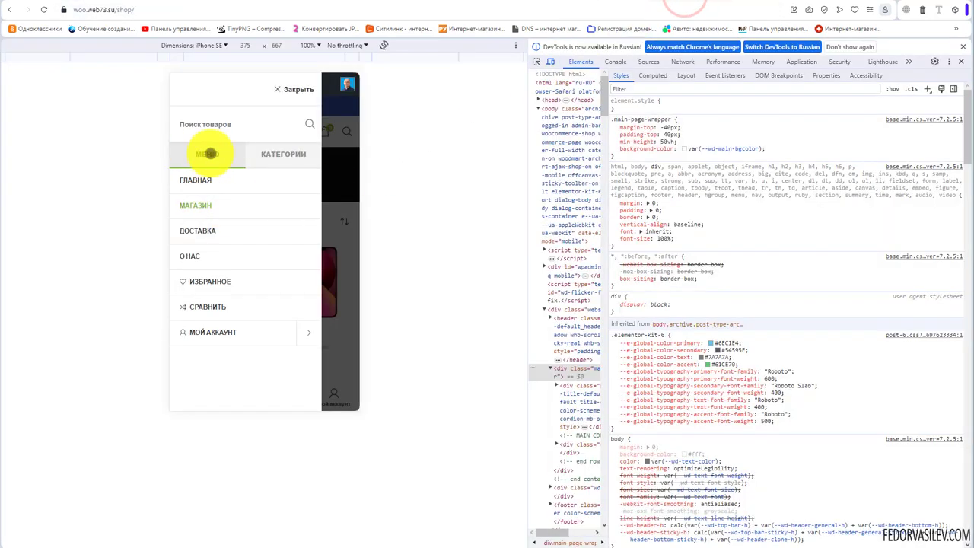
{"action": "left_click", "coordinate": [44, 10]}
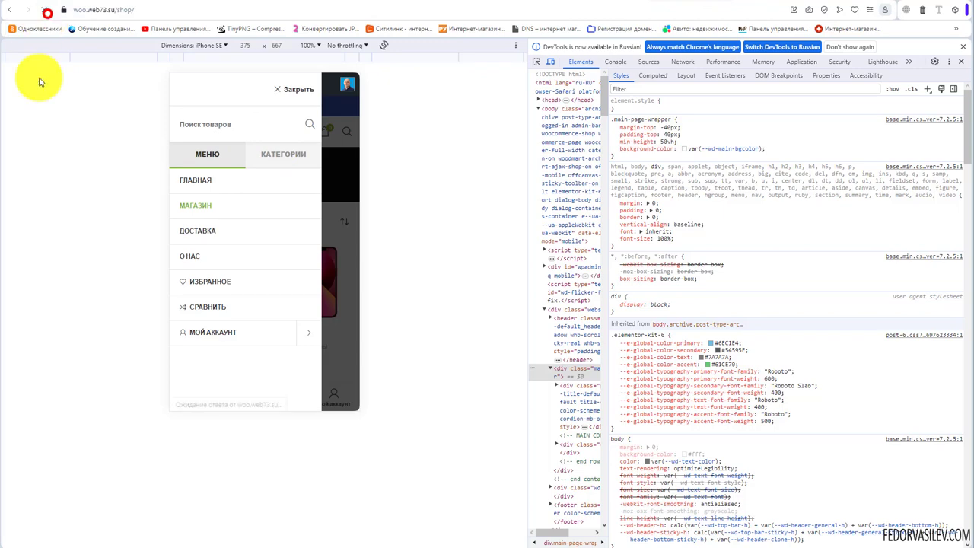
{"action": "left_click", "coordinate": [184, 130]}
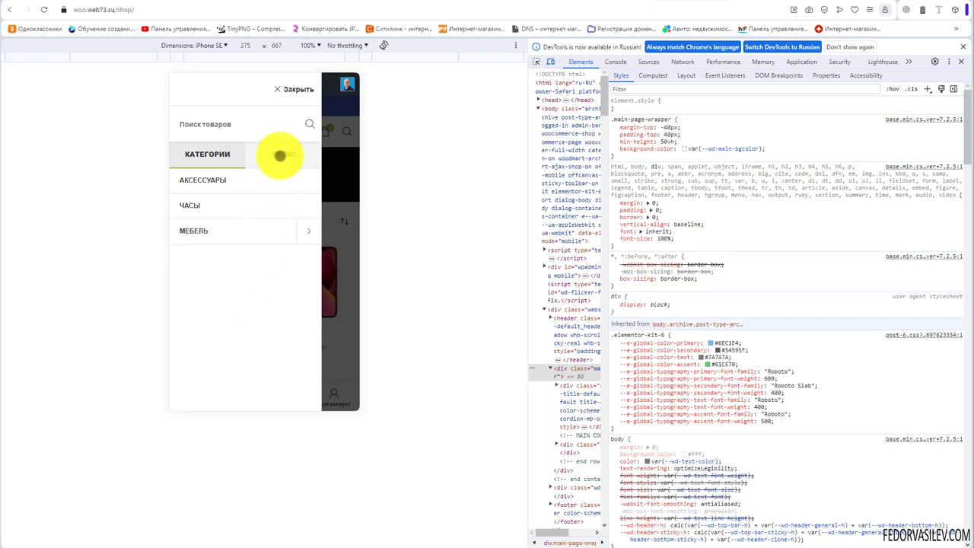
{"action": "left_click", "coordinate": [279, 155]}
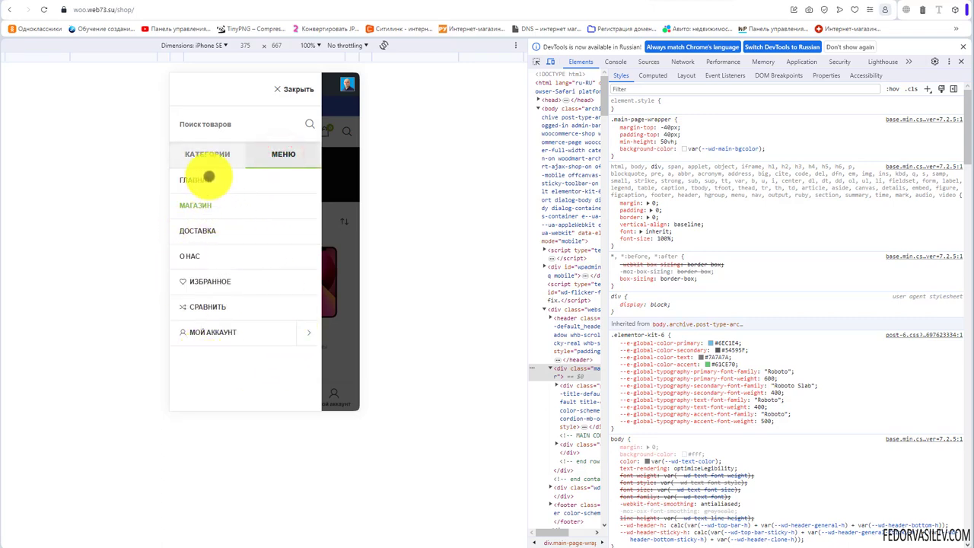
- Title the Мобильное меню element's first menu первая and its secondary menu вторая, and view the renamed вторая list on the storefront
{"action": "left_click", "coordinate": [617, 5]}
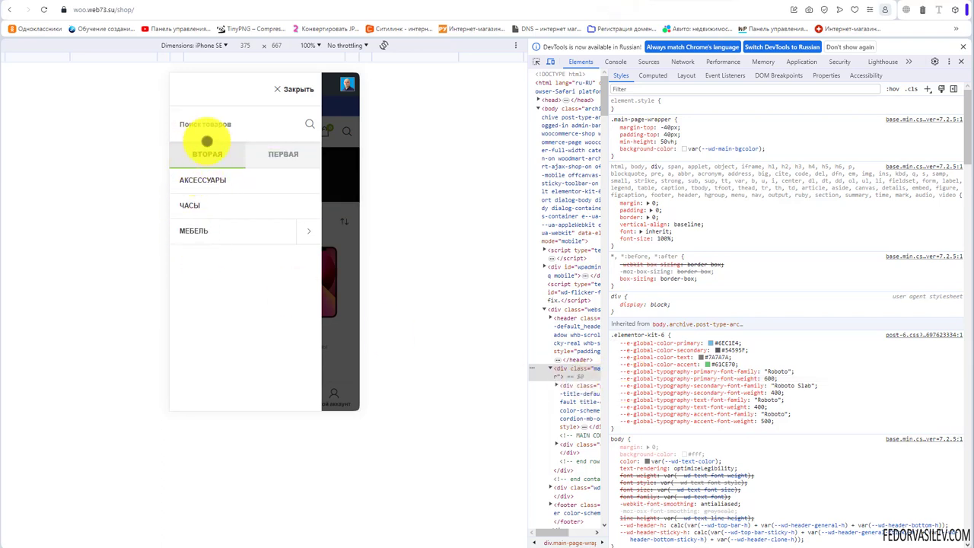
{"action": "left_click", "coordinate": [197, 160]}
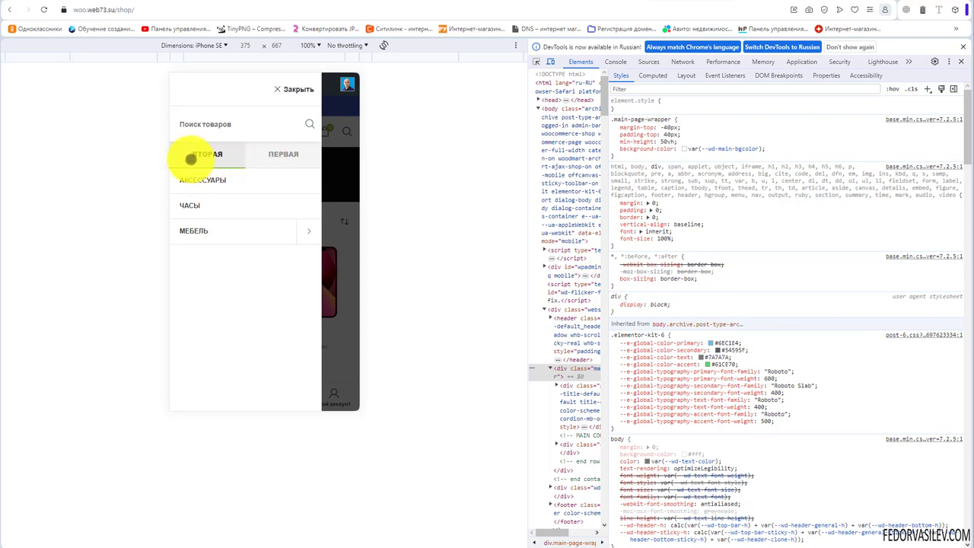
- Reopen the Мобильное меню element's settings and review the menu titles, the assigned categories menu and the Поменять меню option
{"action": "left_click", "coordinate": [608, 2]}
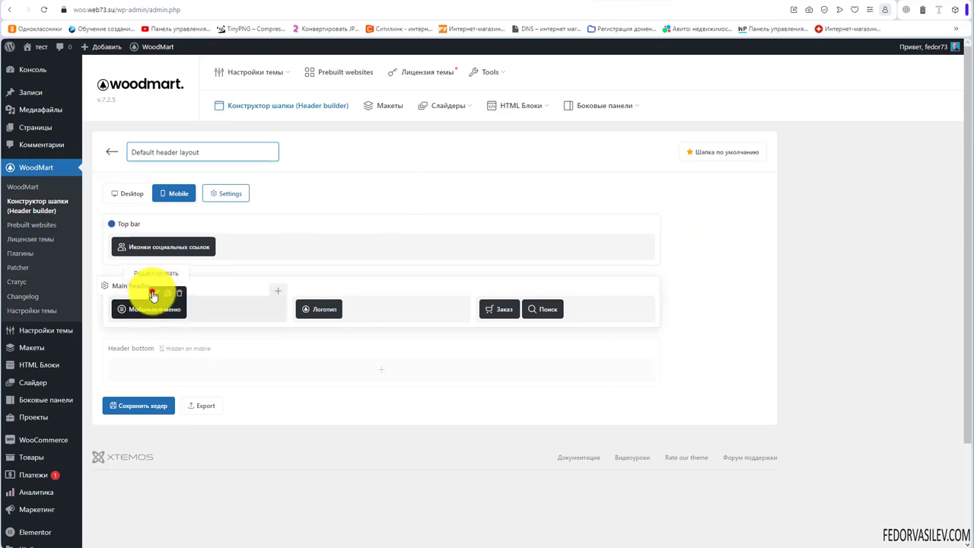
{"action": "left_click", "coordinate": [153, 294]}
{"action": "scroll", "coordinate": [350, 327], "scroll_direction": "down", "scroll_amount": 10}
{"action": "double_click", "coordinate": [397, 381]}
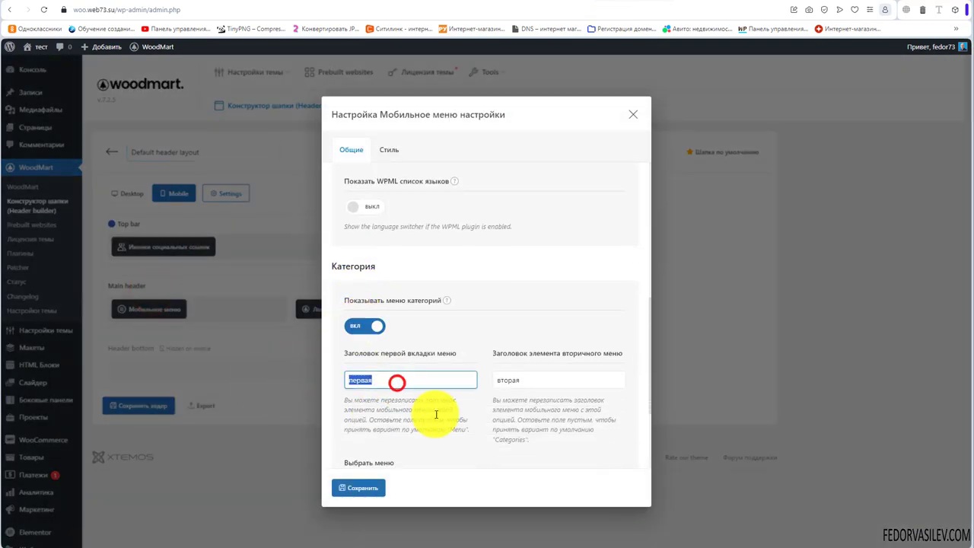
{"action": "double_click", "coordinate": [548, 380]}
{"action": "scroll", "coordinate": [543, 370], "scroll_direction": "down", "scroll_amount": 3}
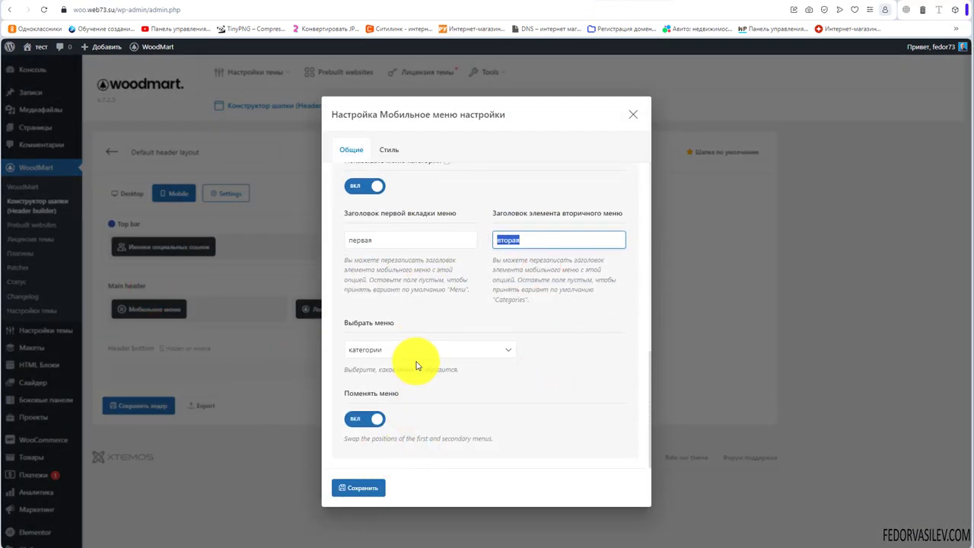
{"action": "scroll", "coordinate": [416, 357], "scroll_direction": "up", "scroll_amount": 5}
- Preview the Справа sidebar position in the element's Стиль settings, and compare it with the storefront's mobile menu
{"action": "left_click", "coordinate": [385, 148]}
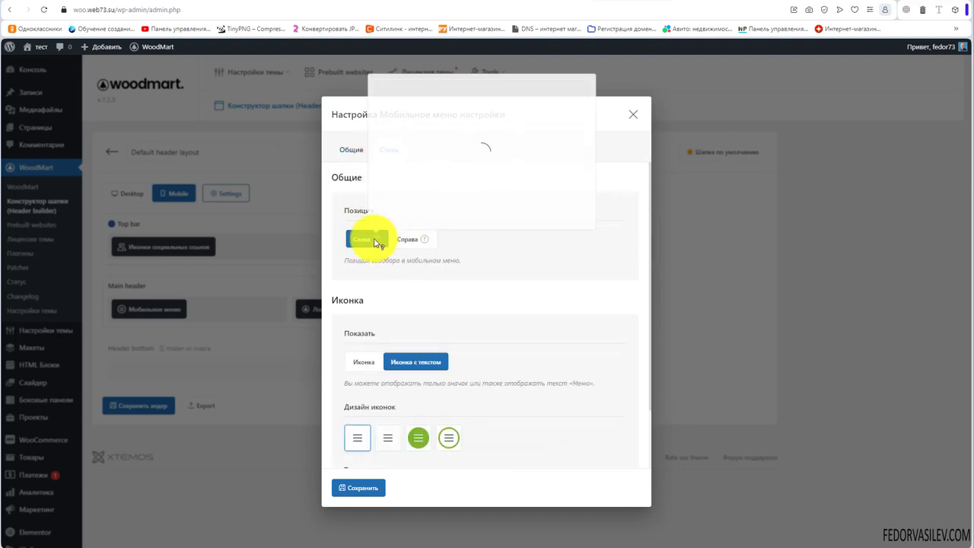
{"action": "mouse_move", "coordinate": [424, 242]}
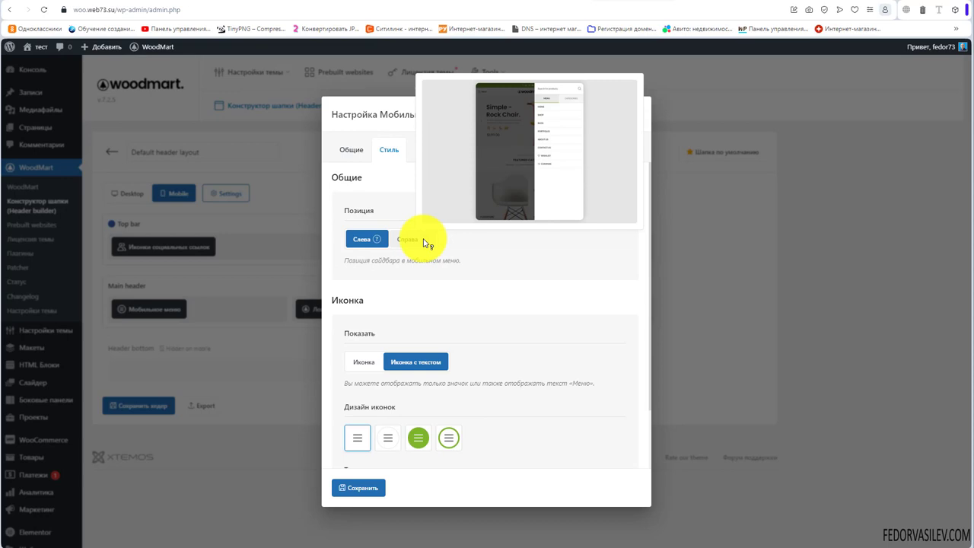
{"action": "scroll", "coordinate": [513, 269], "scroll_direction": "down", "scroll_amount": 2}
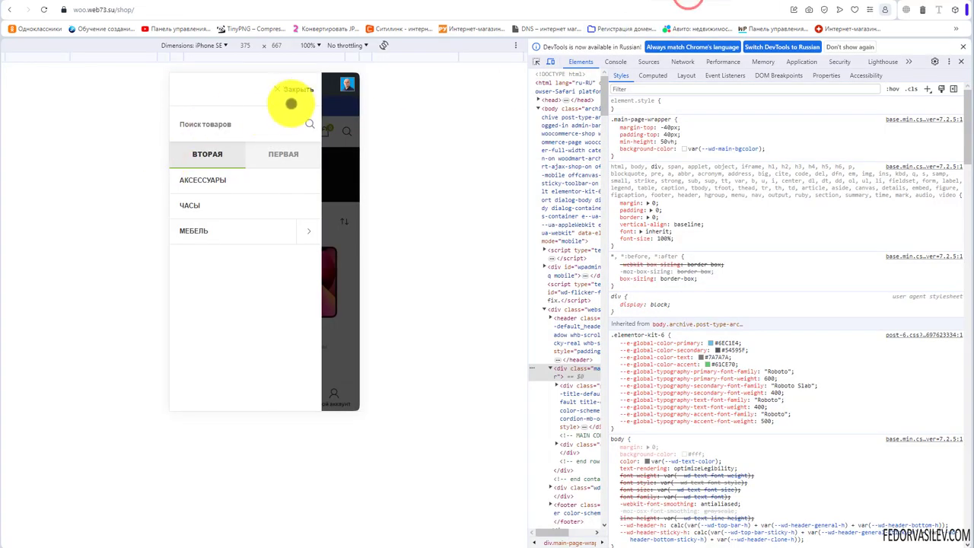
{"action": "left_click", "coordinate": [290, 103]}
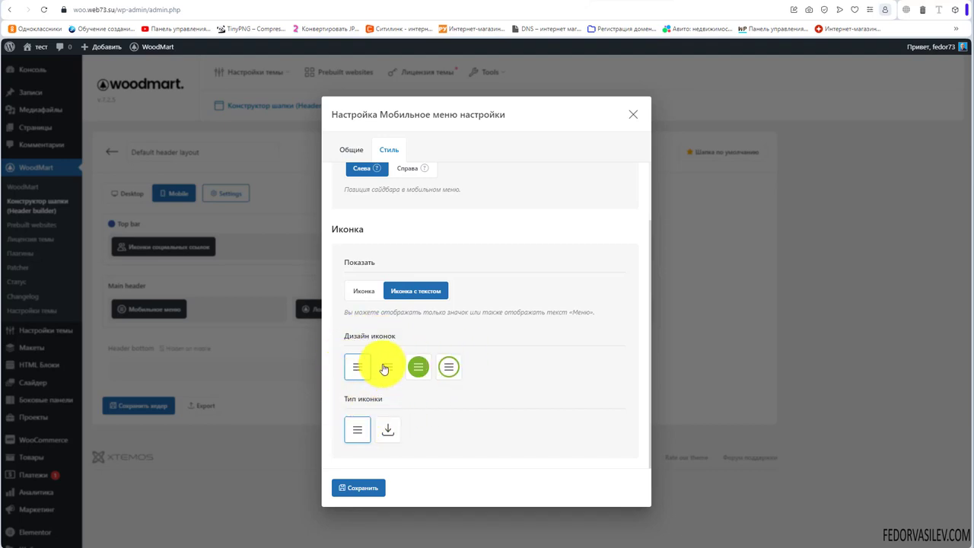
- Try the filled and outlined circle icon designs with both background wrap types, and examine the color options each one offers
{"action": "left_click", "coordinate": [449, 367]}
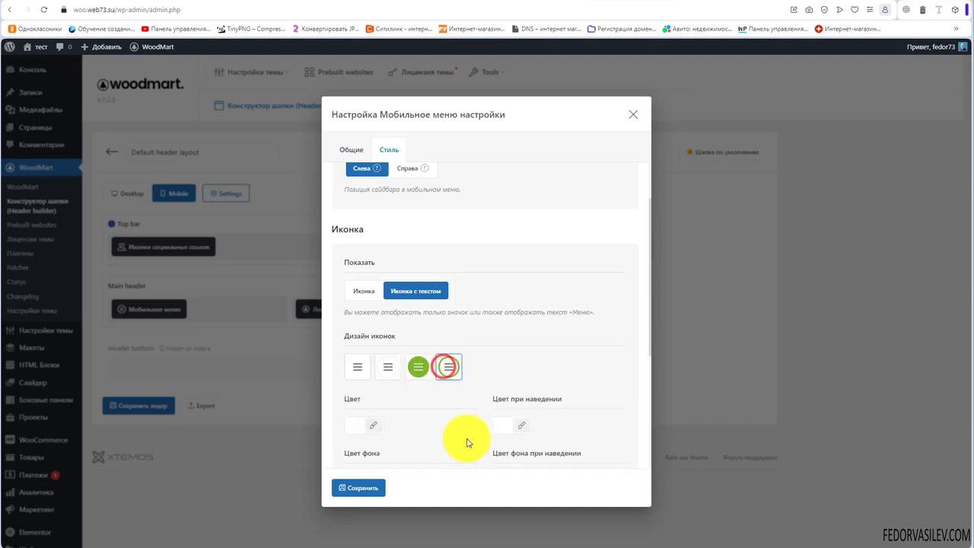
{"action": "scroll", "coordinate": [449, 381], "scroll_direction": "down", "scroll_amount": 2}
{"action": "left_click", "coordinate": [418, 266]}
{"action": "scroll", "coordinate": [419, 272], "scroll_direction": "down", "scroll_amount": 1}
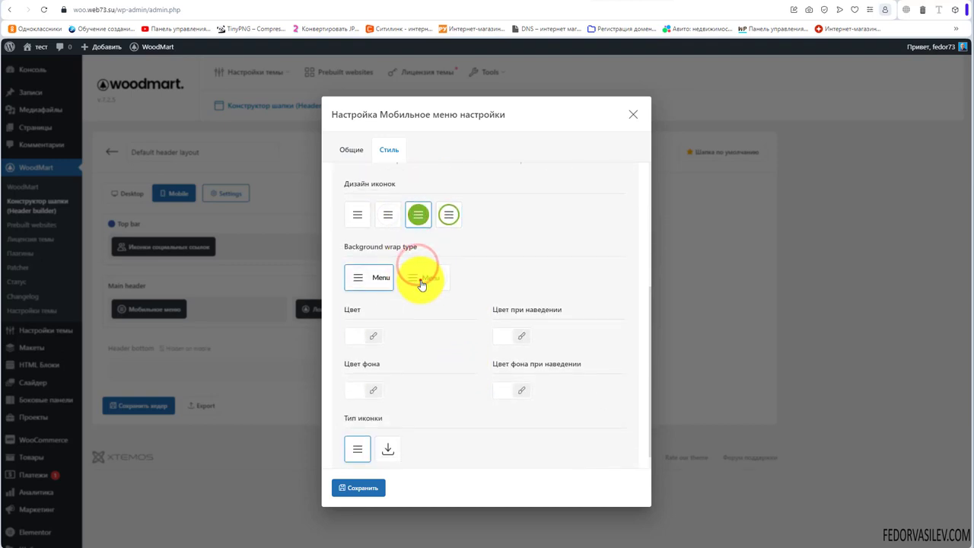
{"action": "left_click", "coordinate": [364, 278]}
{"action": "left_click", "coordinate": [417, 281]}
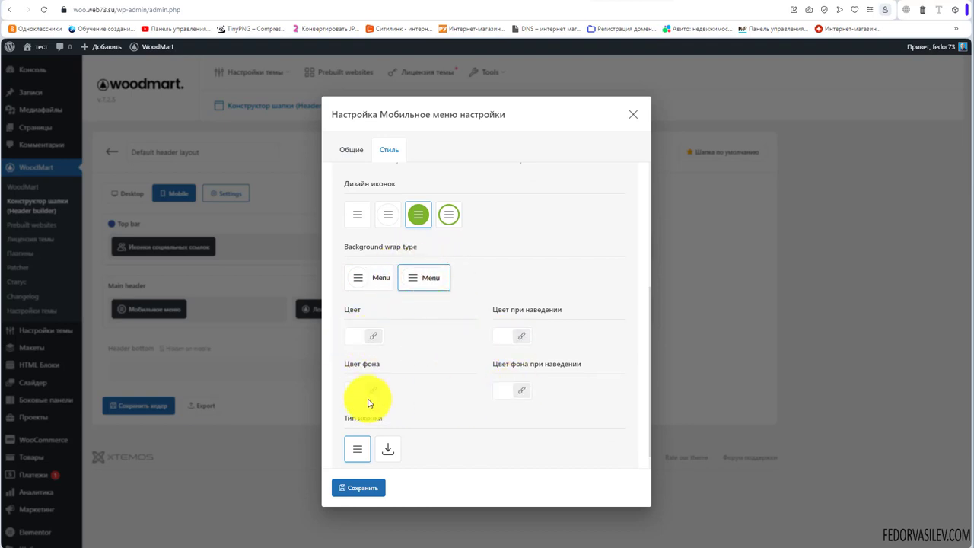
{"action": "left_click", "coordinate": [370, 277]}
{"action": "left_click", "coordinate": [448, 215]}
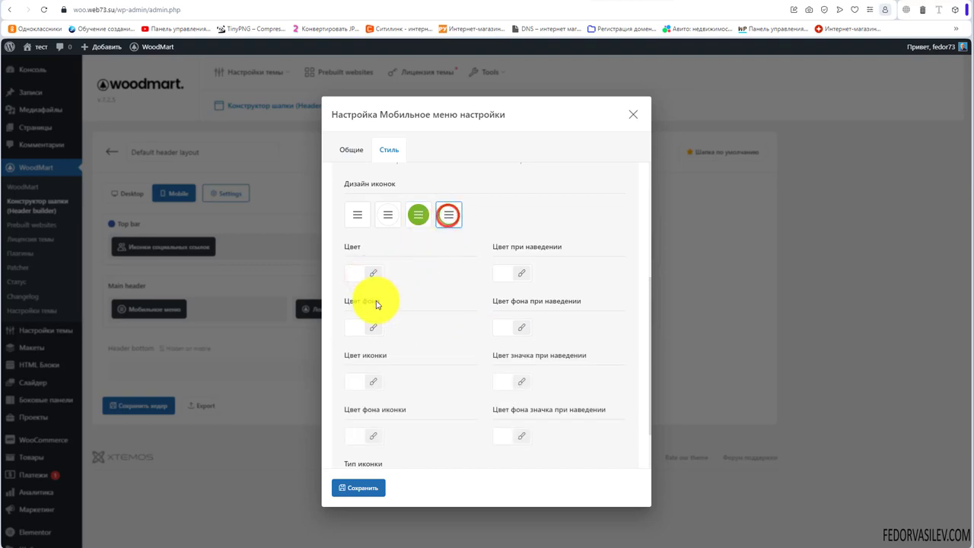
{"action": "scroll", "coordinate": [396, 259], "scroll_direction": "down", "scroll_amount": 3}
{"action": "scroll", "coordinate": [426, 289], "scroll_direction": "up", "scroll_amount": 2}
- Choose the second icon design and the uploaded-image icon type for the Мобильное меню element, and save the element and the header
{"action": "left_click", "coordinate": [380, 246]}
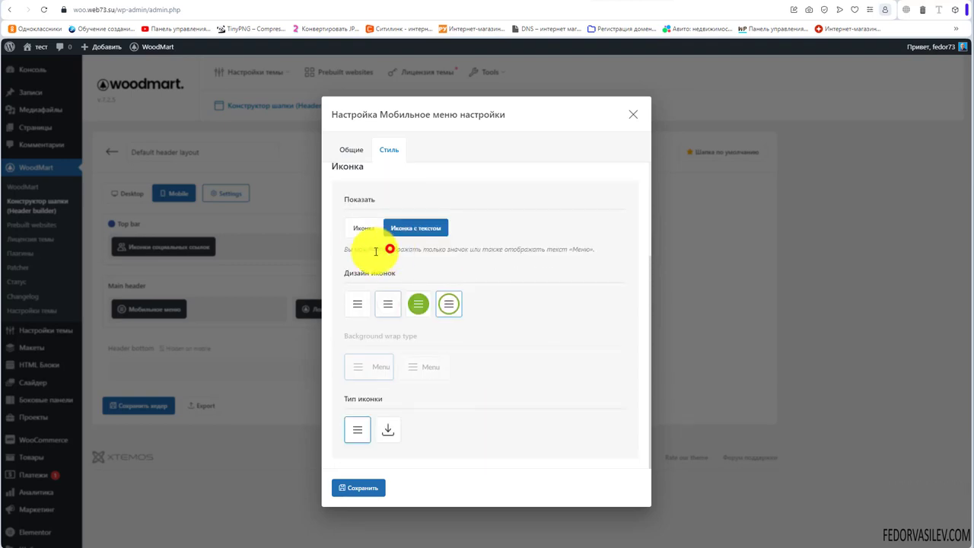
{"action": "left_click", "coordinate": [389, 428]}
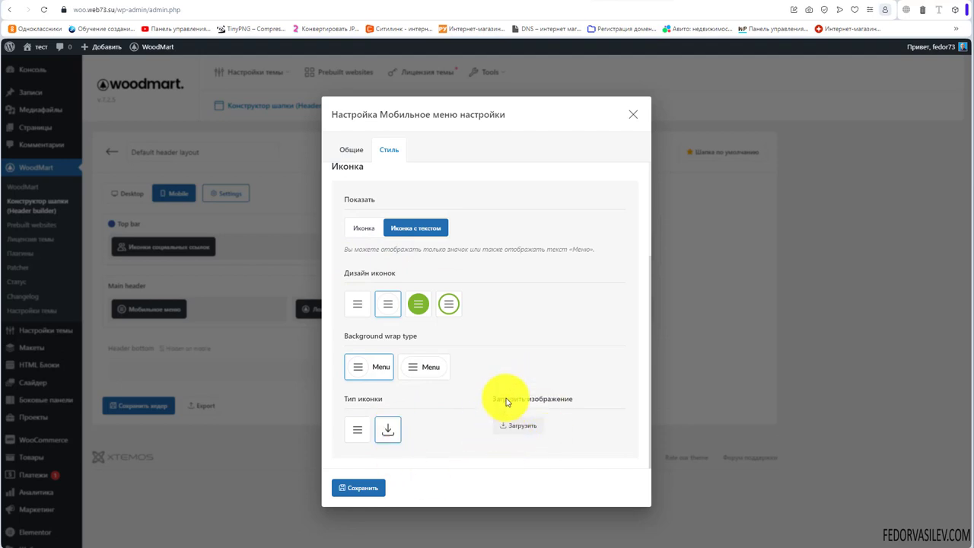
{"action": "left_click", "coordinate": [359, 488]}
{"action": "left_click", "coordinate": [129, 402]}
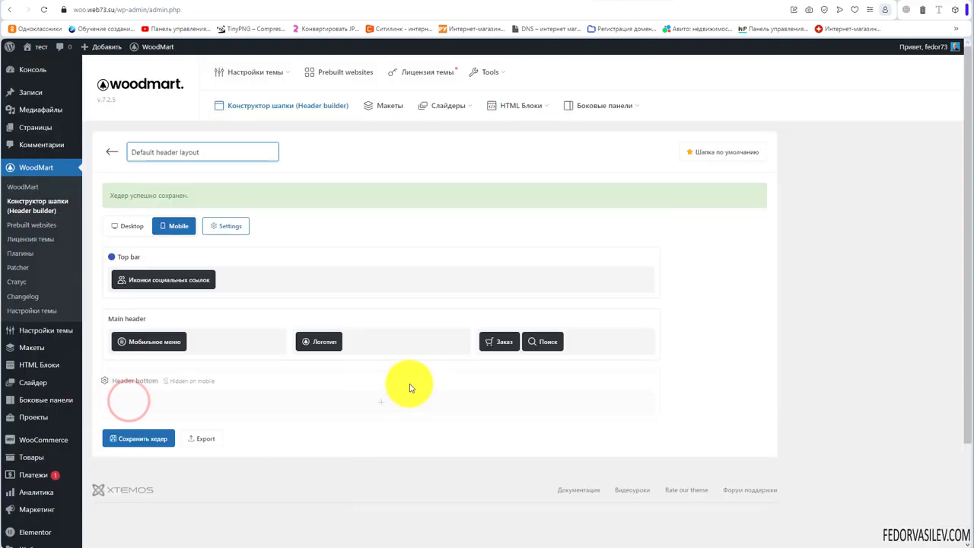